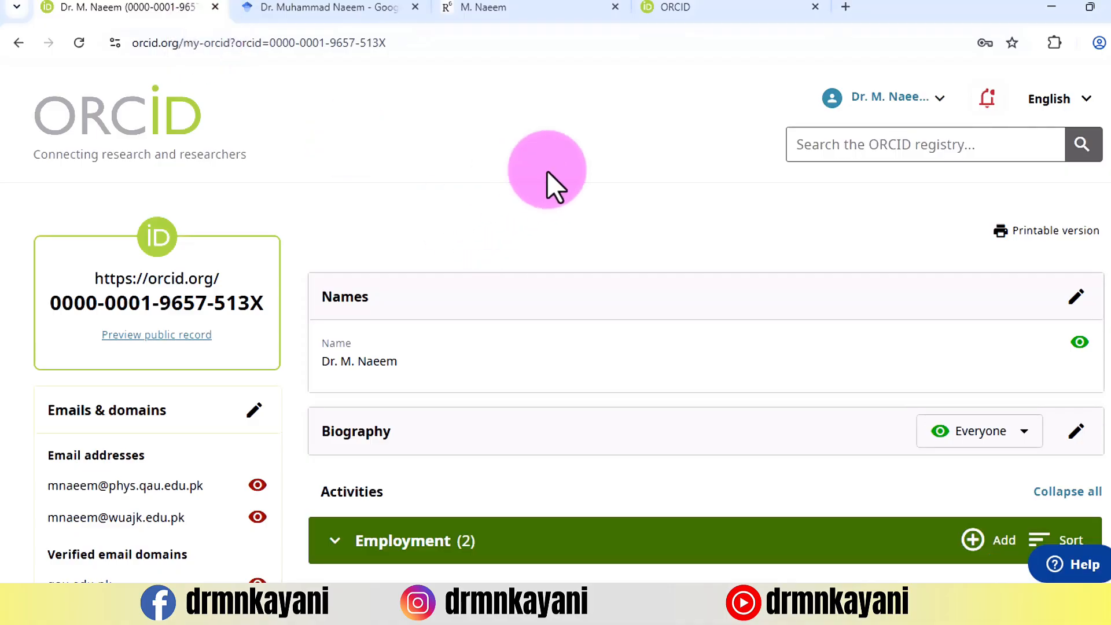
Step: Look through the ORCID record's employment, education, professional activities, funding and works sections, including where to add a new employment
scroll(496, 182, down, 5)
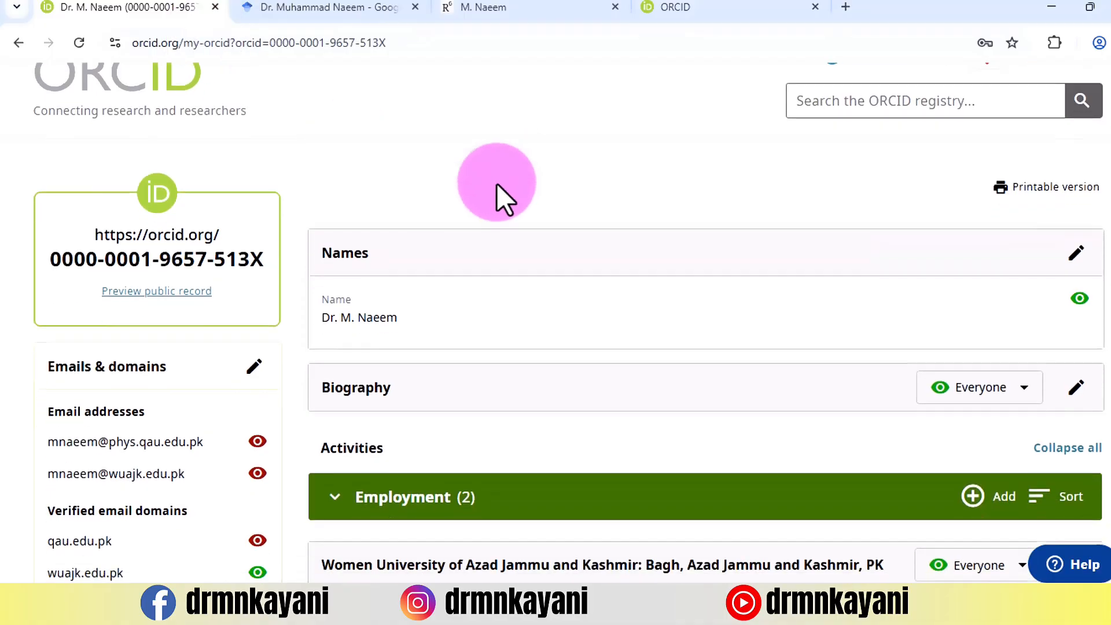
scroll(496, 183, down, 2)
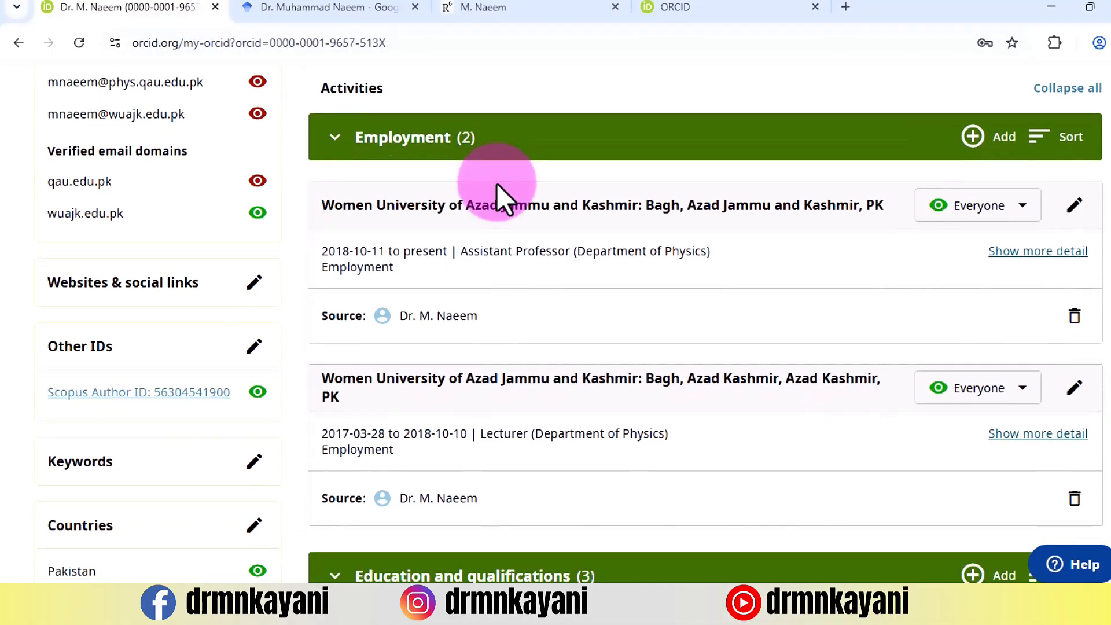
click(983, 147)
click(984, 148)
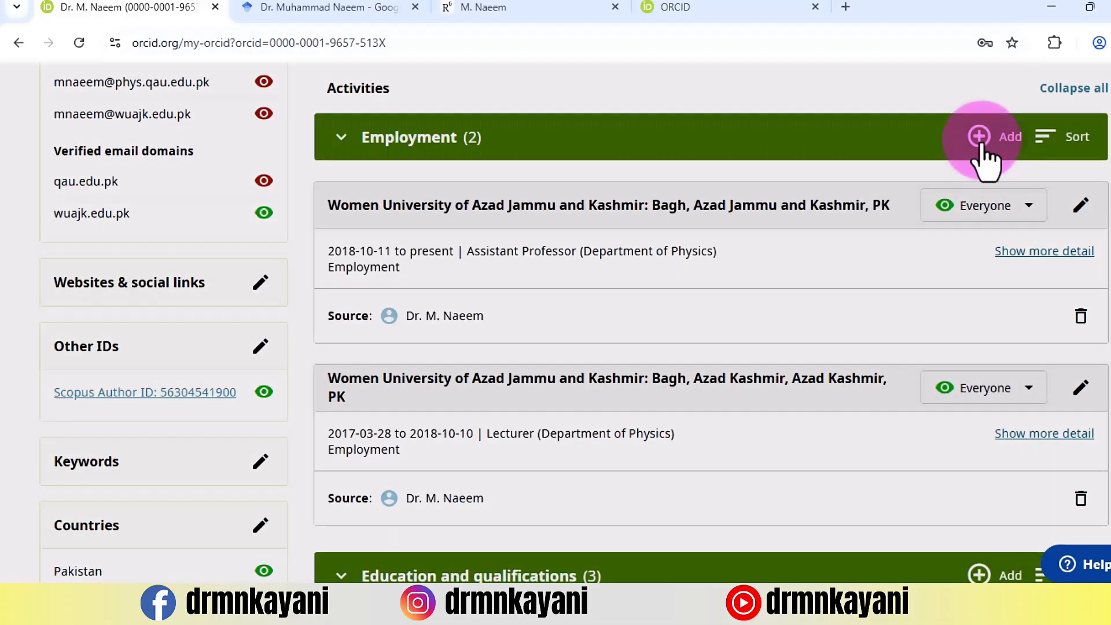
scroll(857, 258, down, 8)
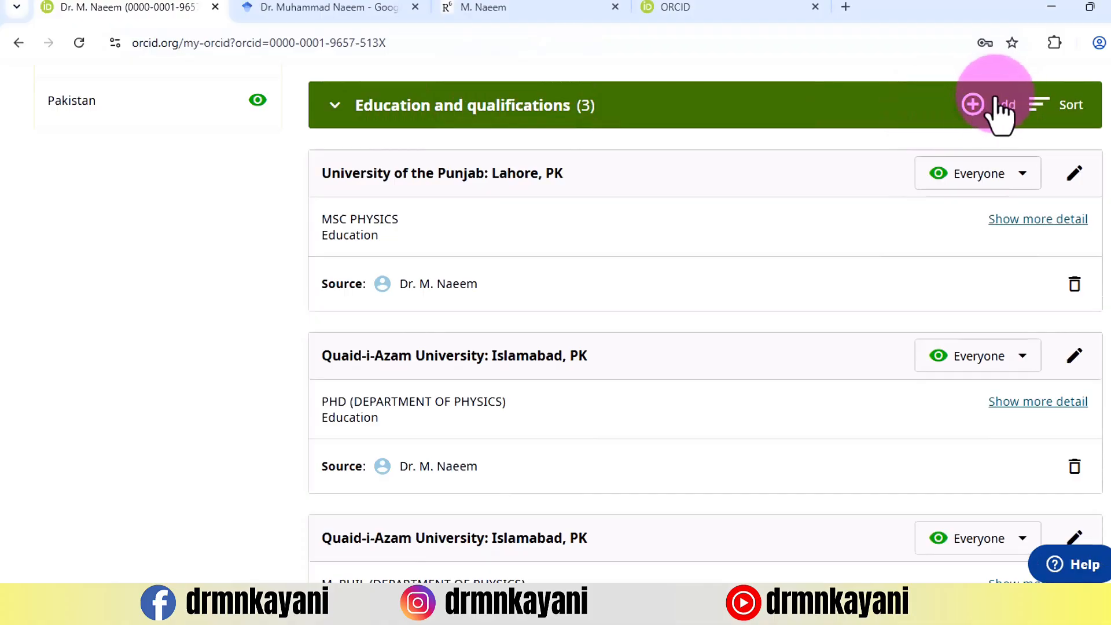
scroll(972, 119, down, 9)
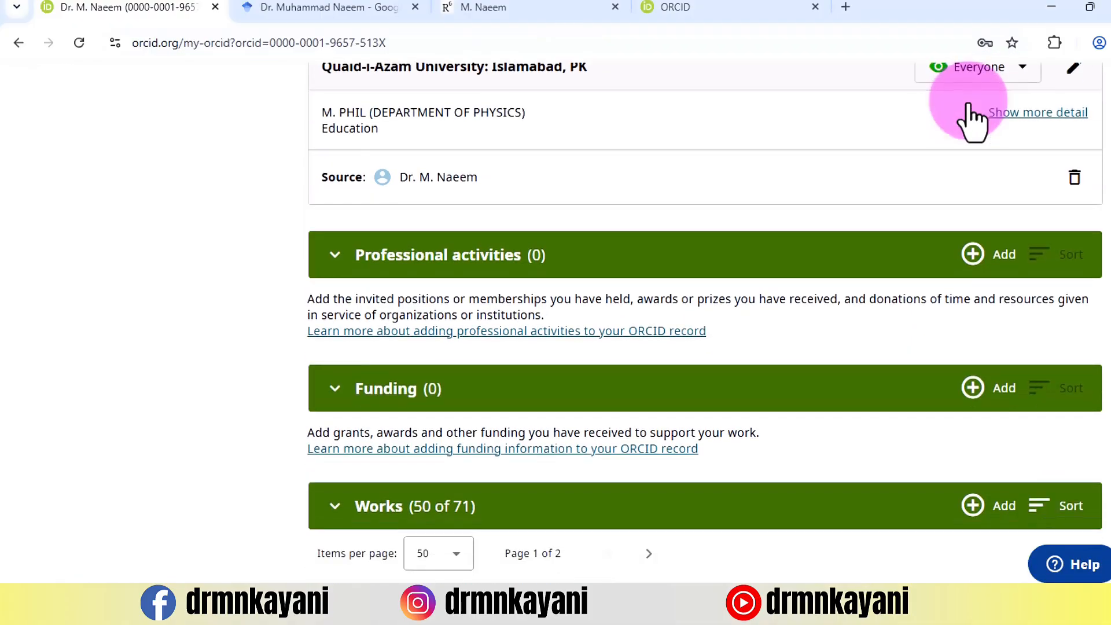
scroll(972, 119, down, 6)
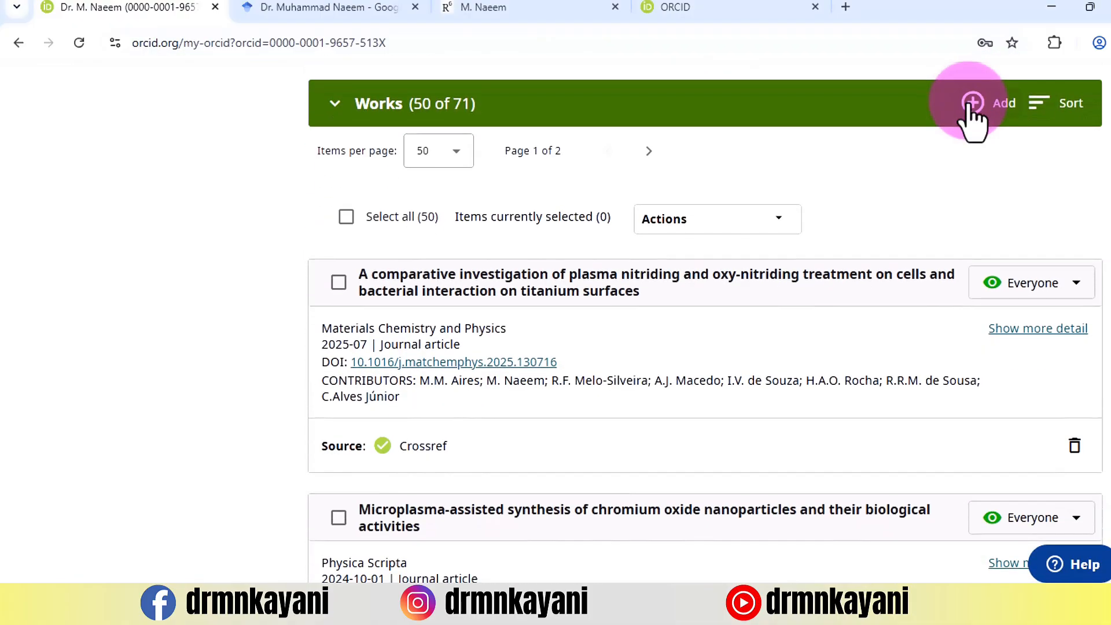
Step: Retrieve the work details for DOI 10.1016/j.matchemphys.2025.130716 in the Works section and close the form without adding the work
scroll(972, 119, up, 1)
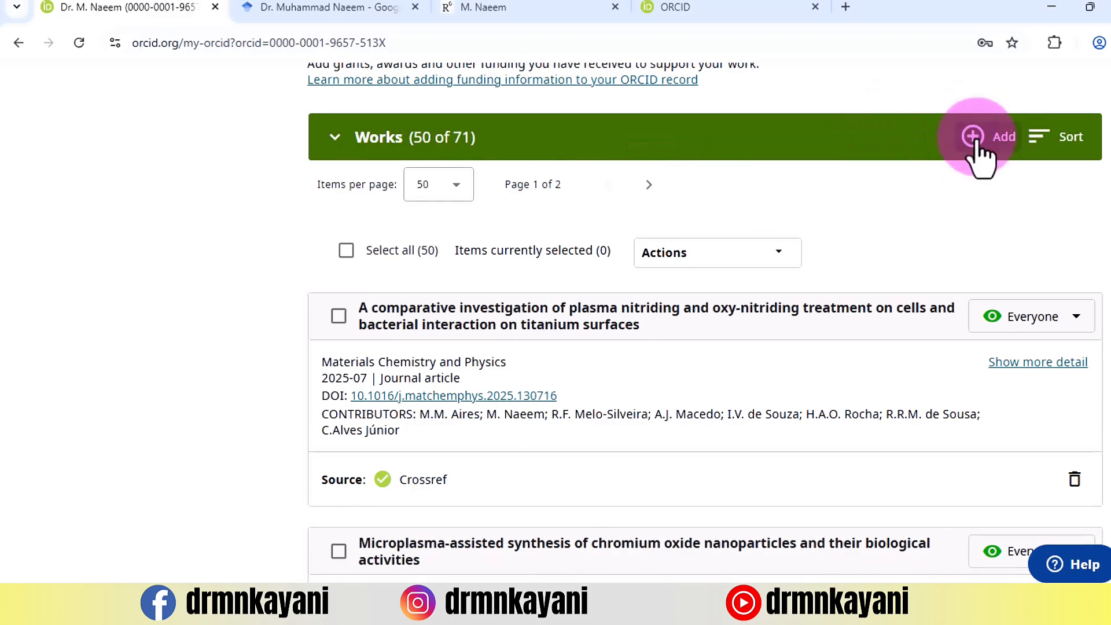
click(975, 140)
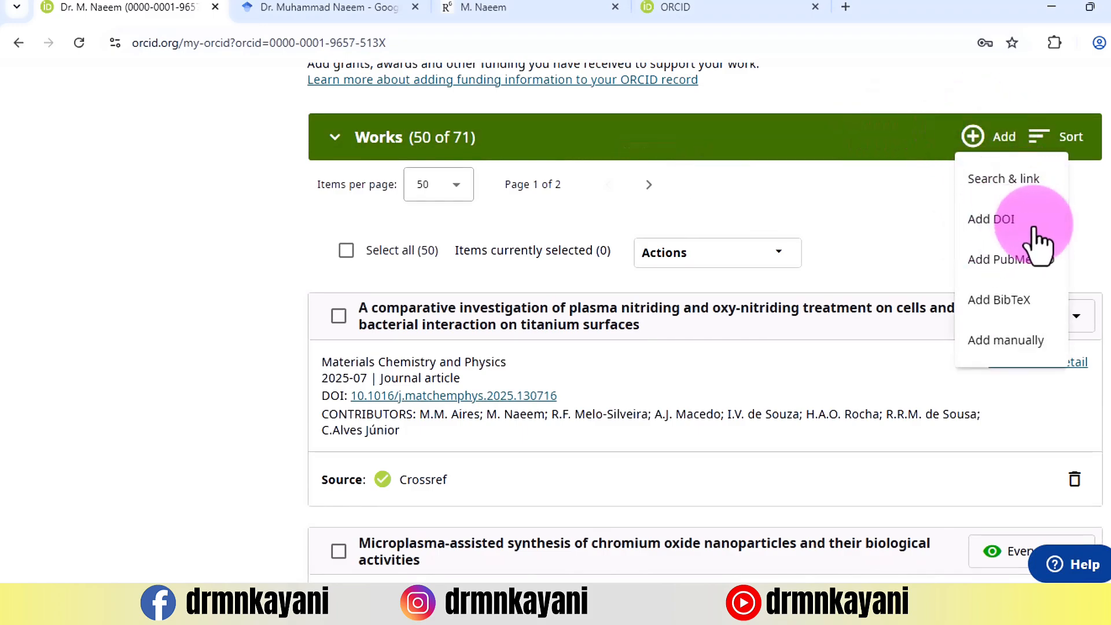
click(992, 223)
click(320, 337)
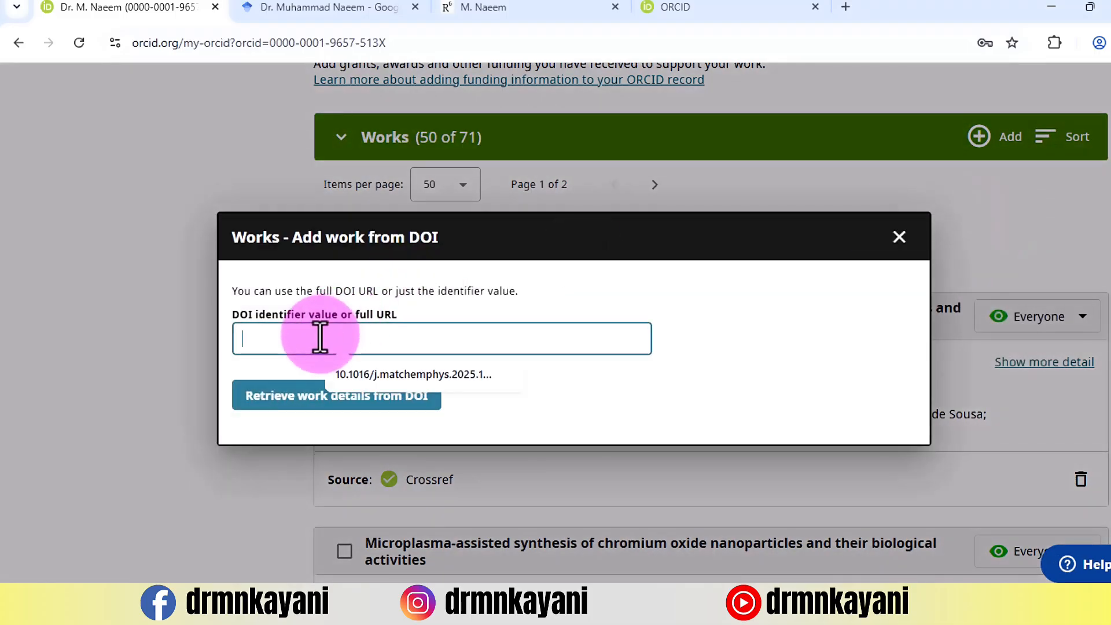
click(422, 377)
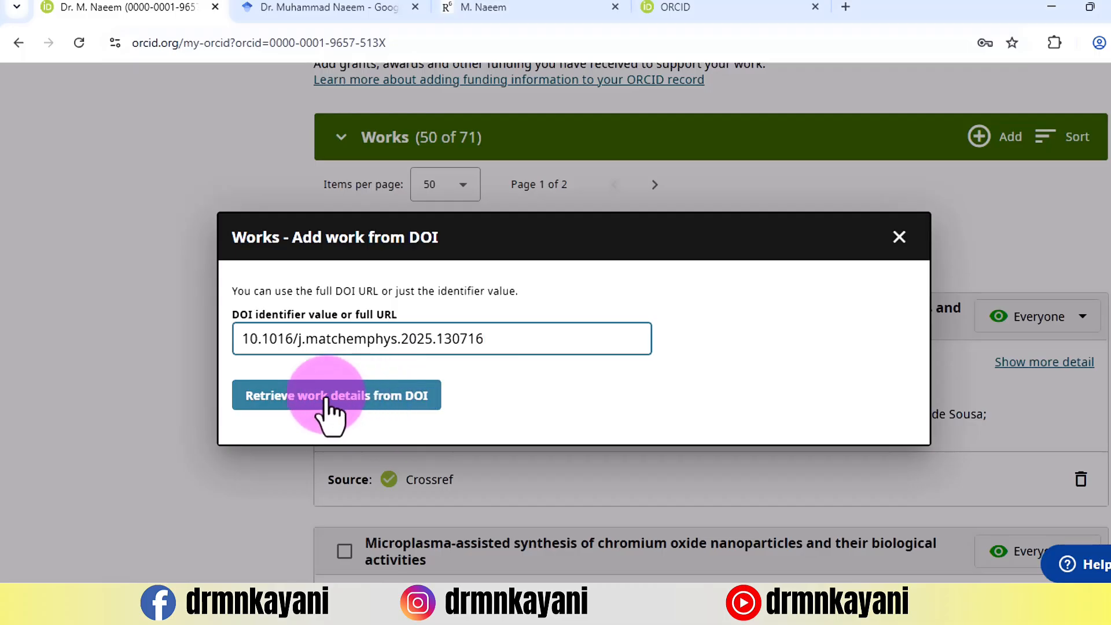
click(375, 401)
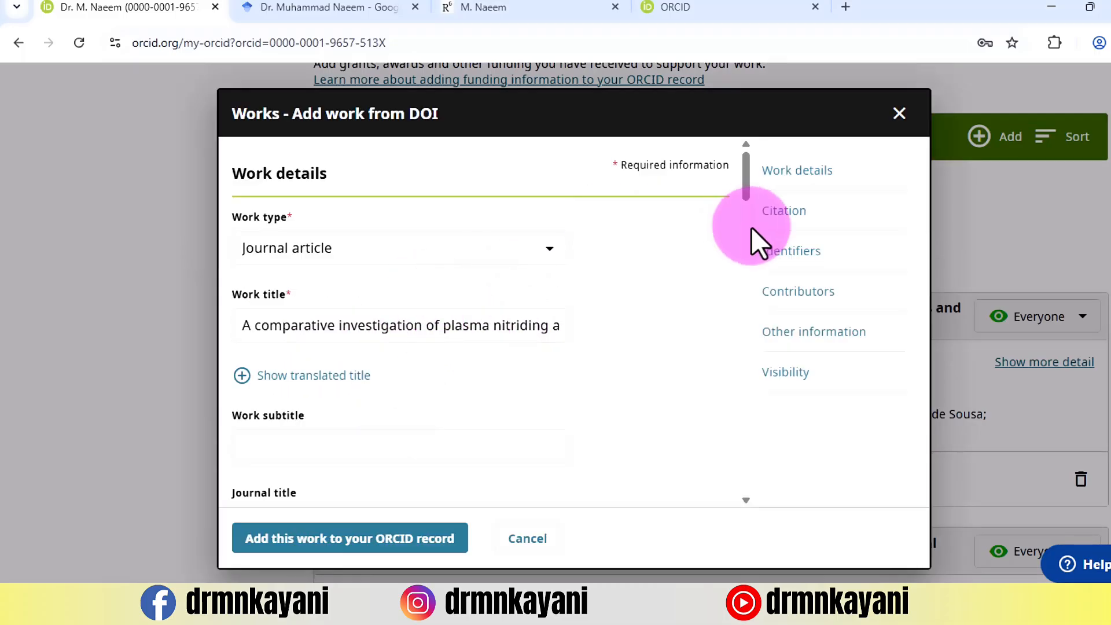
mouse_move(746, 179)
mouse_down()
mouse_move(744, 496)
mouse_move(741, 172)
mouse_up()
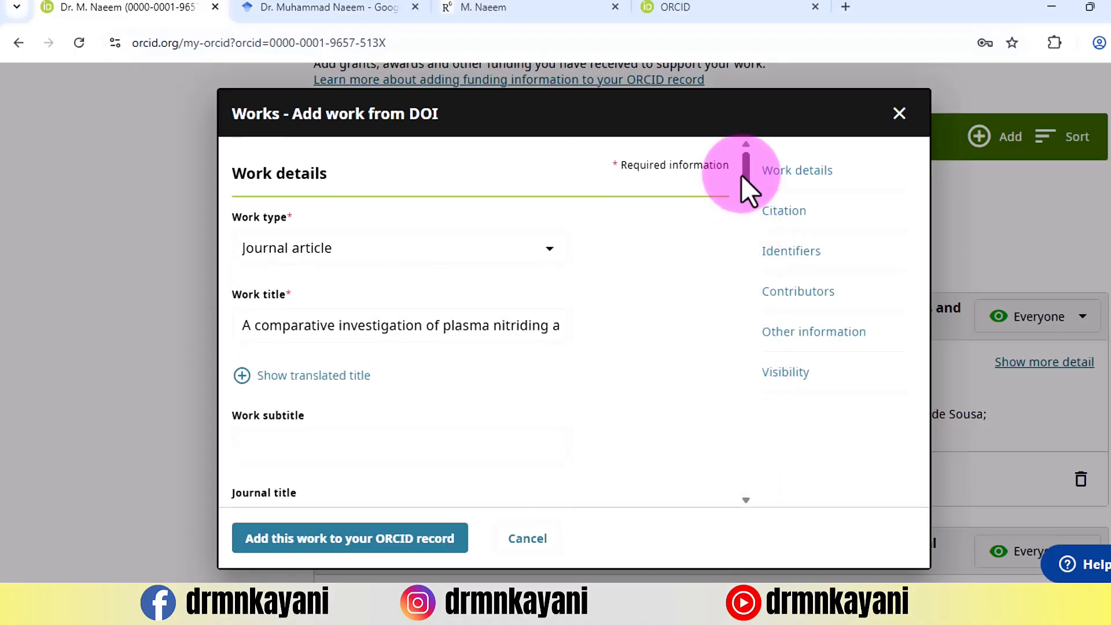
click(899, 114)
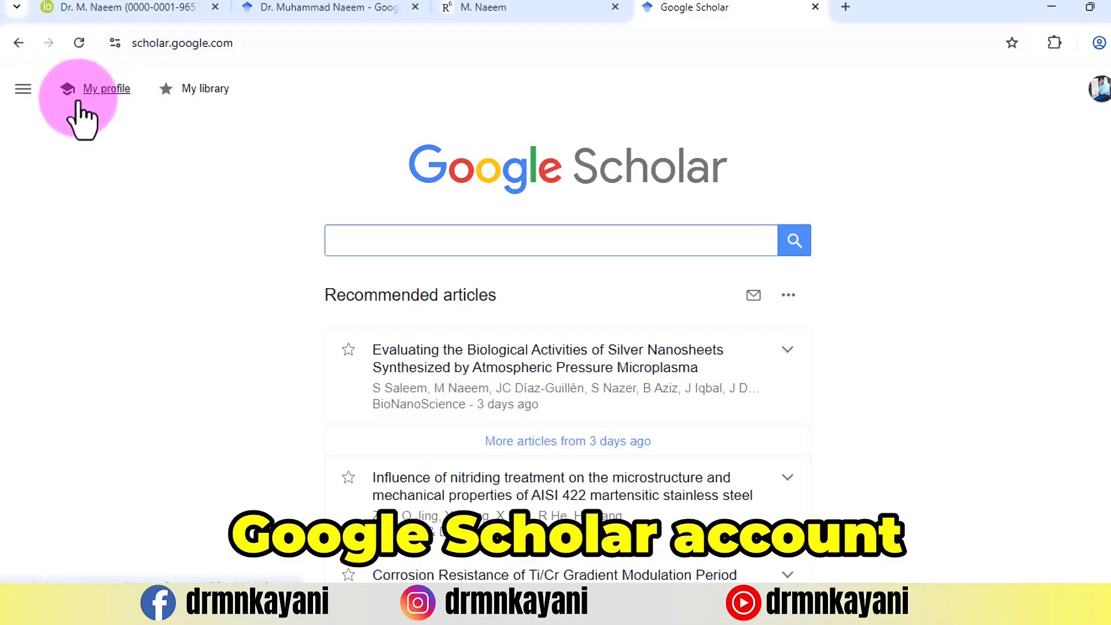
Step: Switch to the Google Scholar profile and look over its article list and citation overview
click(291, 6)
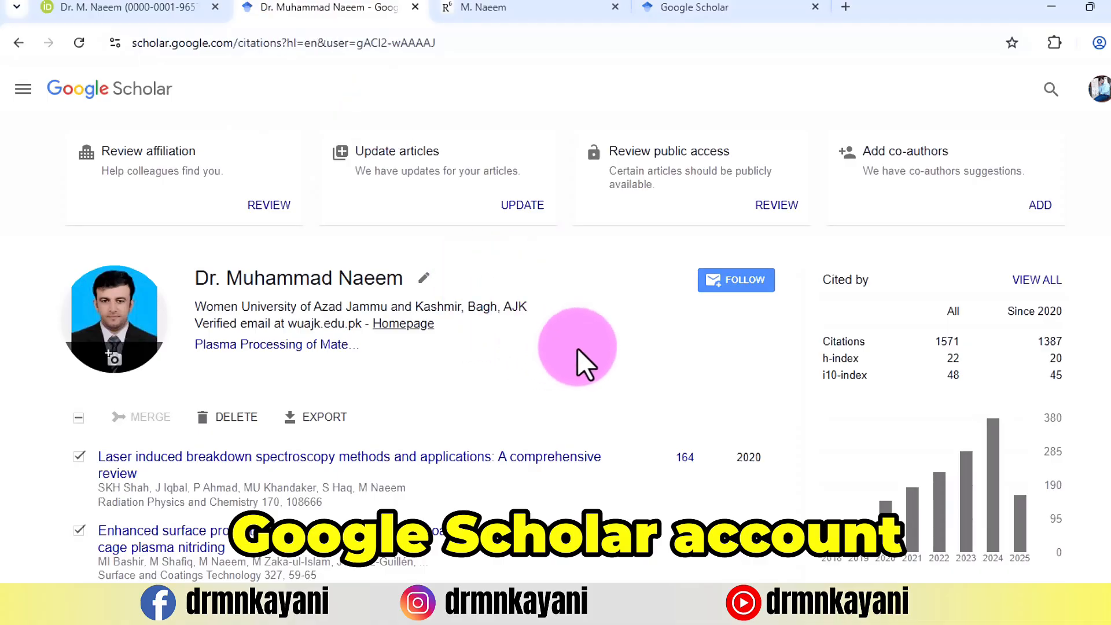
scroll(565, 348, down, 1)
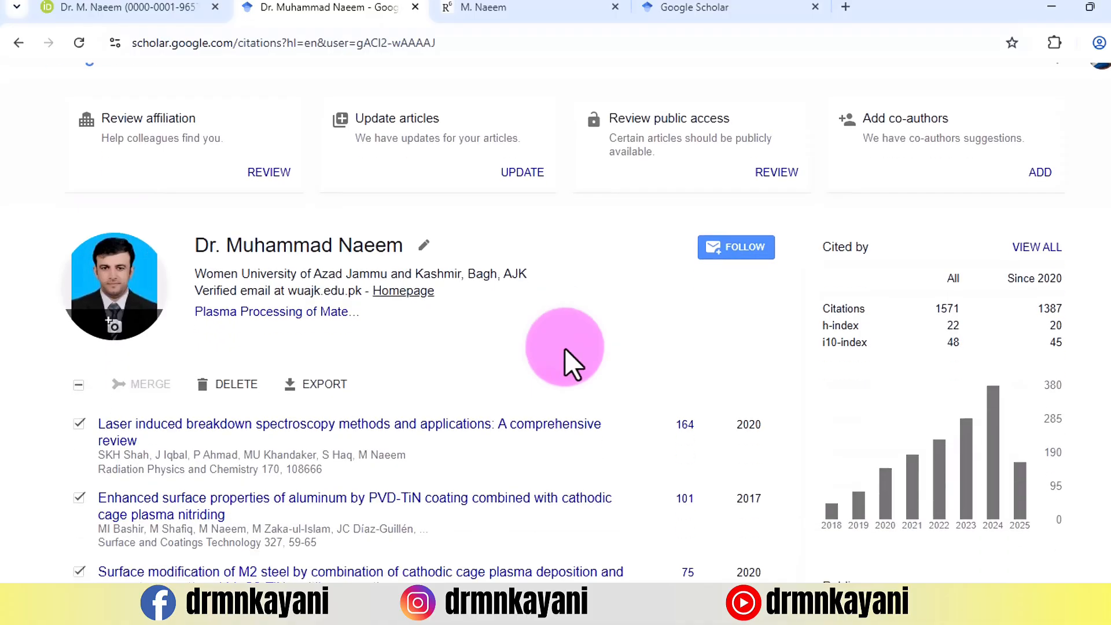
scroll(564, 349, down, 1)
scroll(565, 348, up, 1)
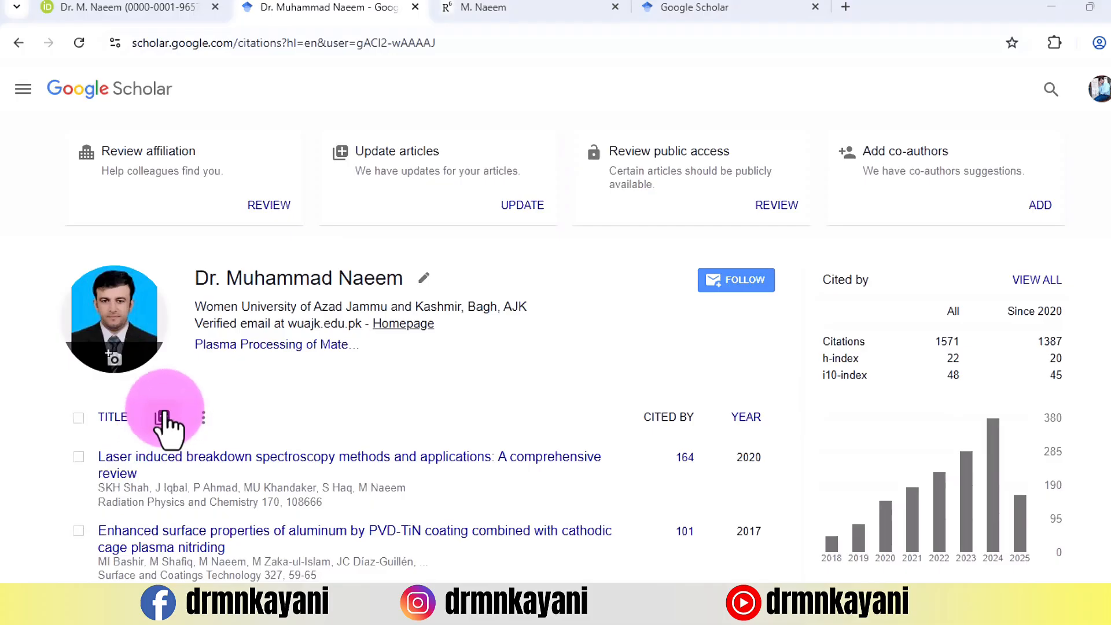
Step: Search for articles to add to the Scholar profile using "Plasma" and the author's surname, review the matches and close the search without adding any
click(163, 418)
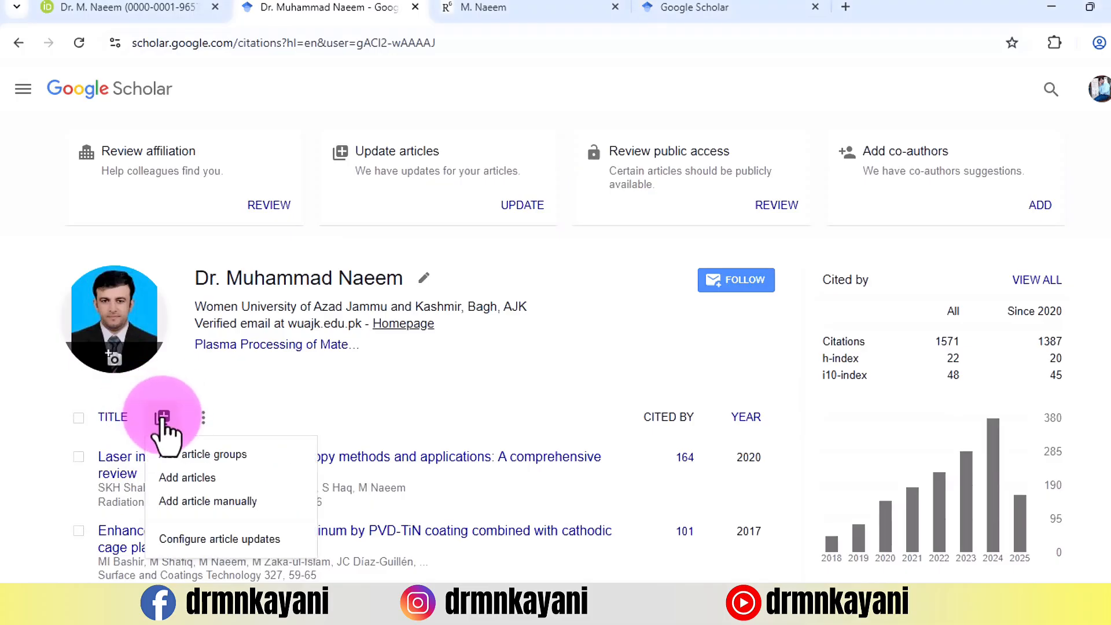
click(206, 482)
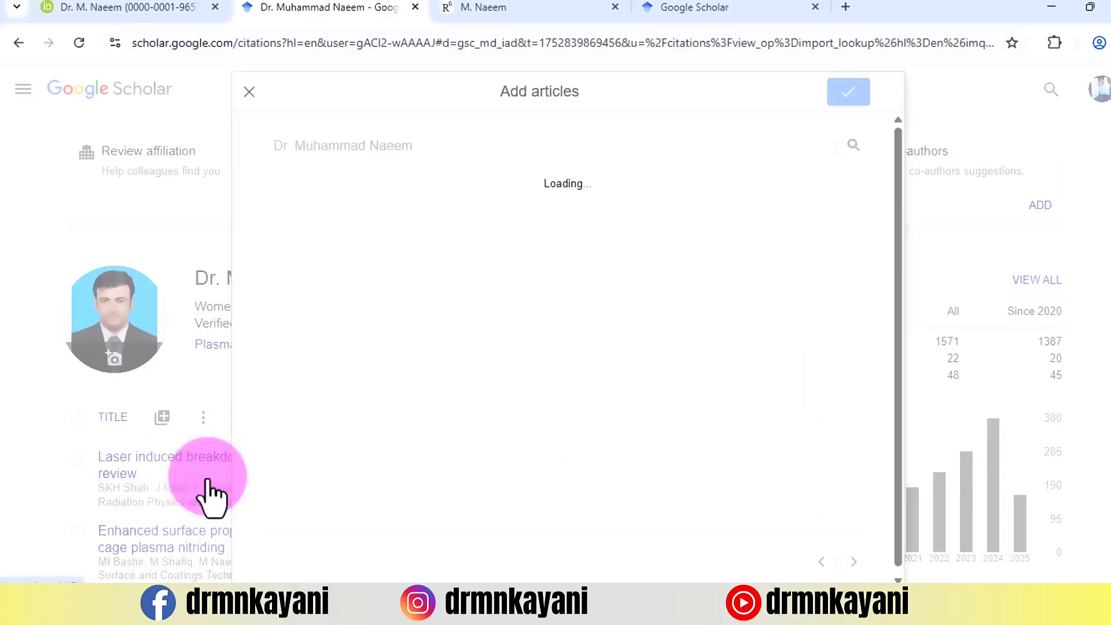
triple_click(365, 150)
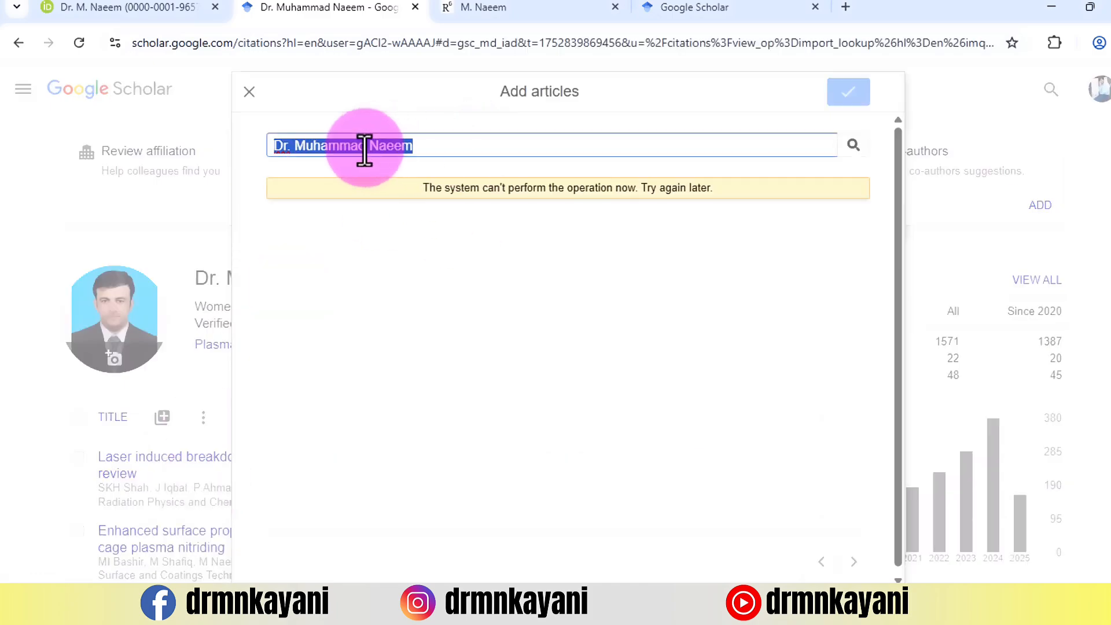
text(149. How make CV automatically being researcher, ORCID, Researchgate, Google Scholar)
triple_click(365, 152)
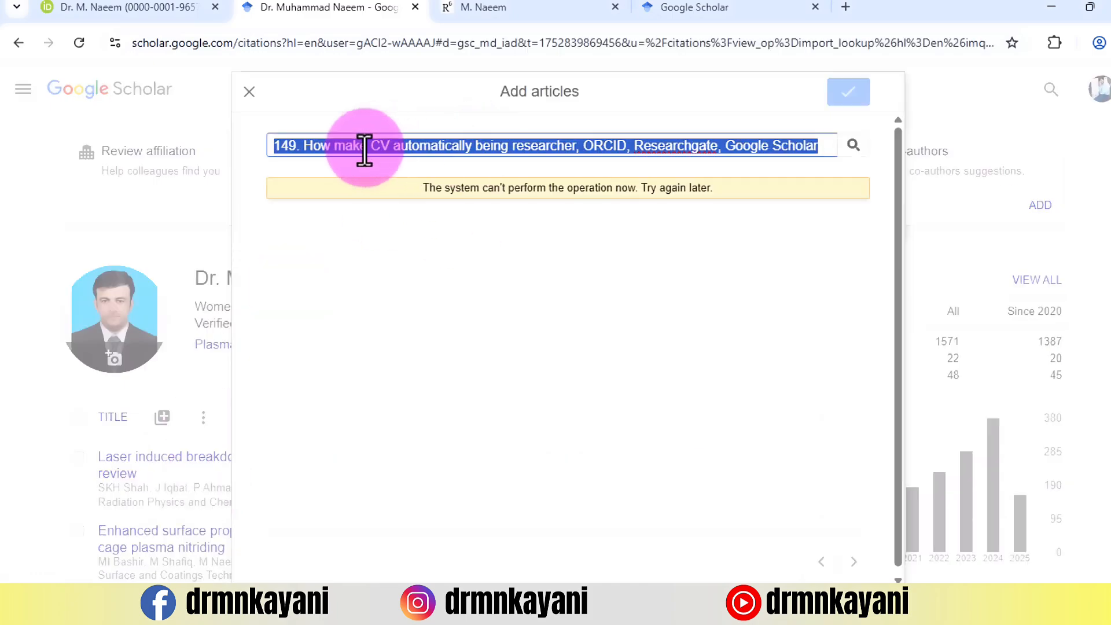
text(Plasma)
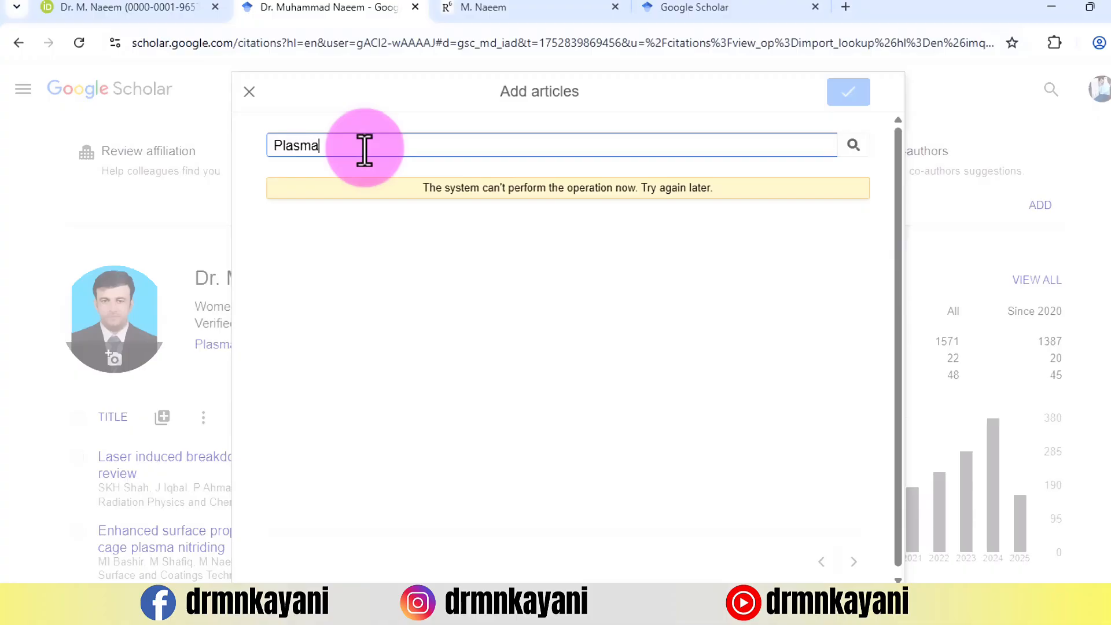
text(, Naeem)
key(Return)
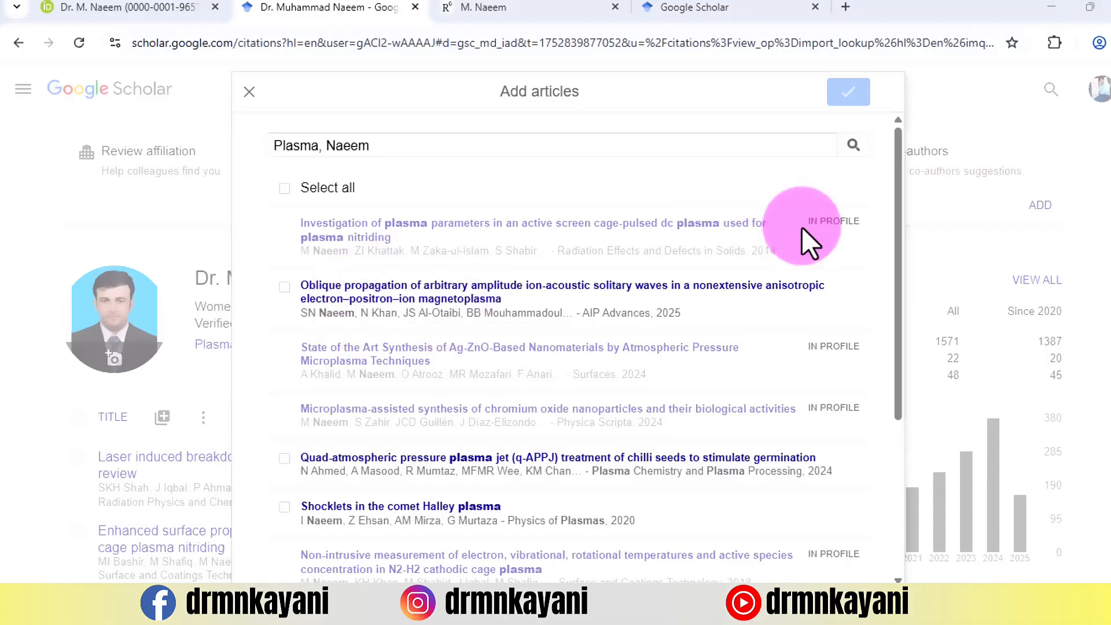
drag(898, 156, 909, 361)
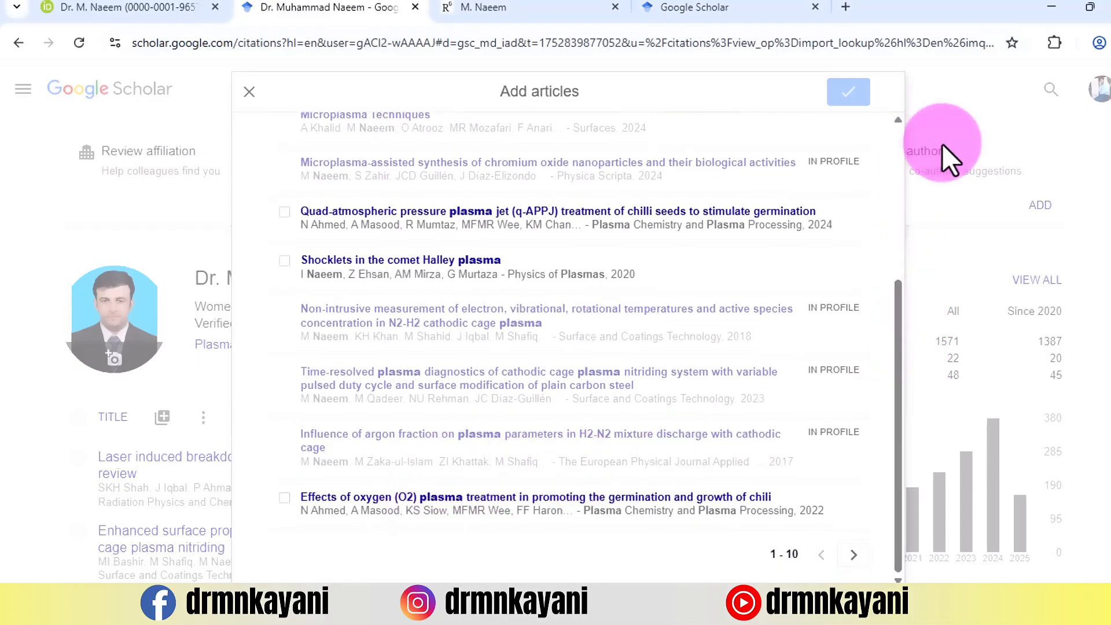
click(953, 189)
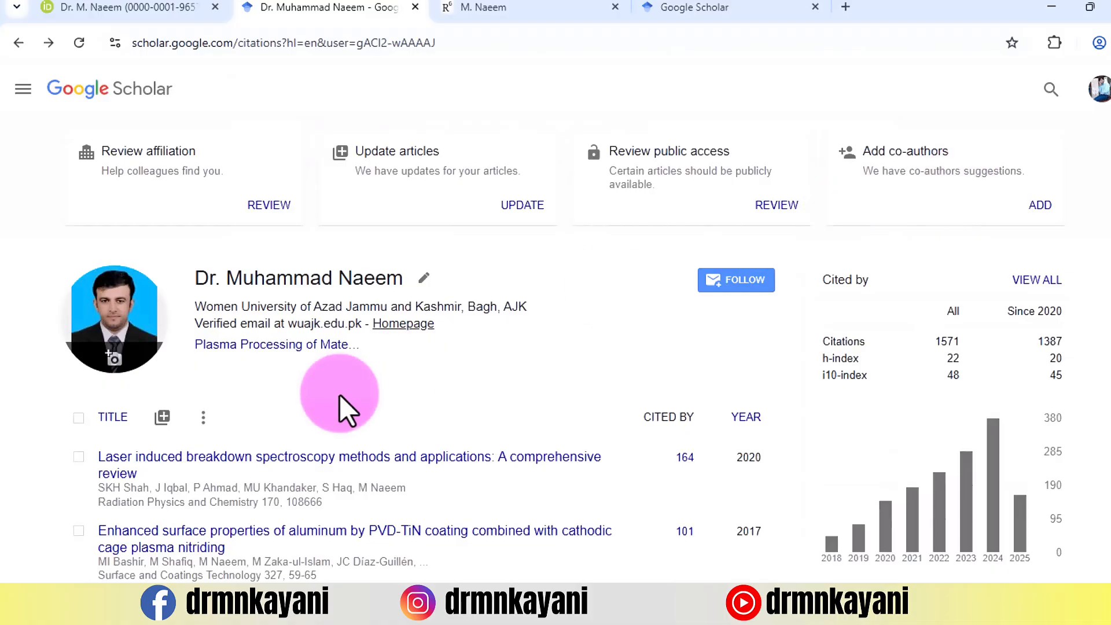
Step: Examine the title, authors, publication date, journal, volume and issue fields for adding an article manually, and close the blank form
click(174, 417)
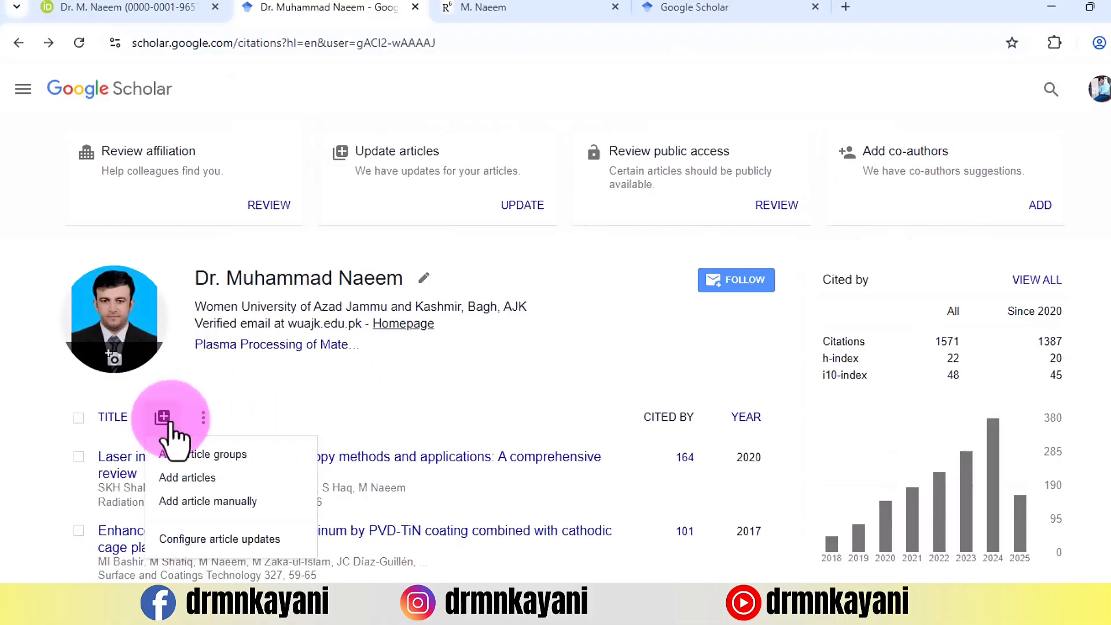
click(235, 502)
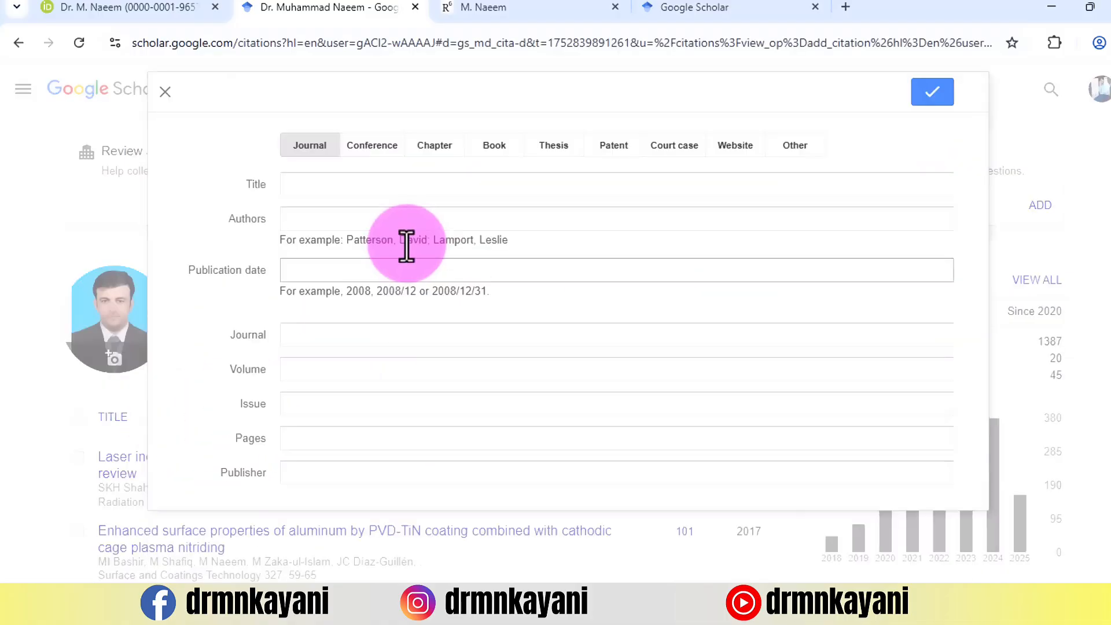
click(337, 185)
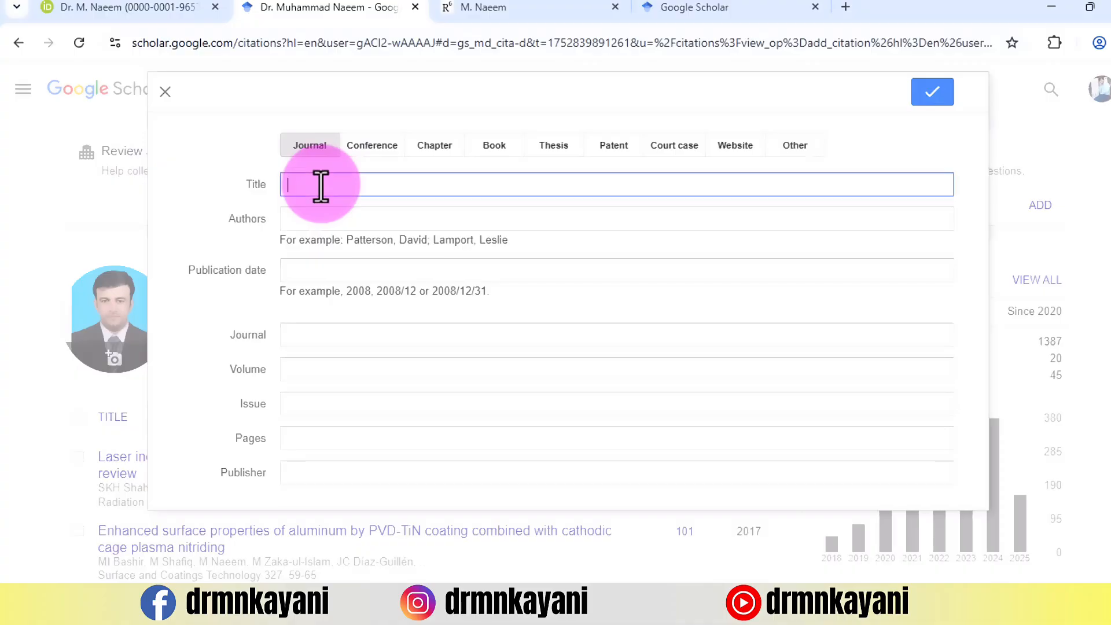
click(309, 218)
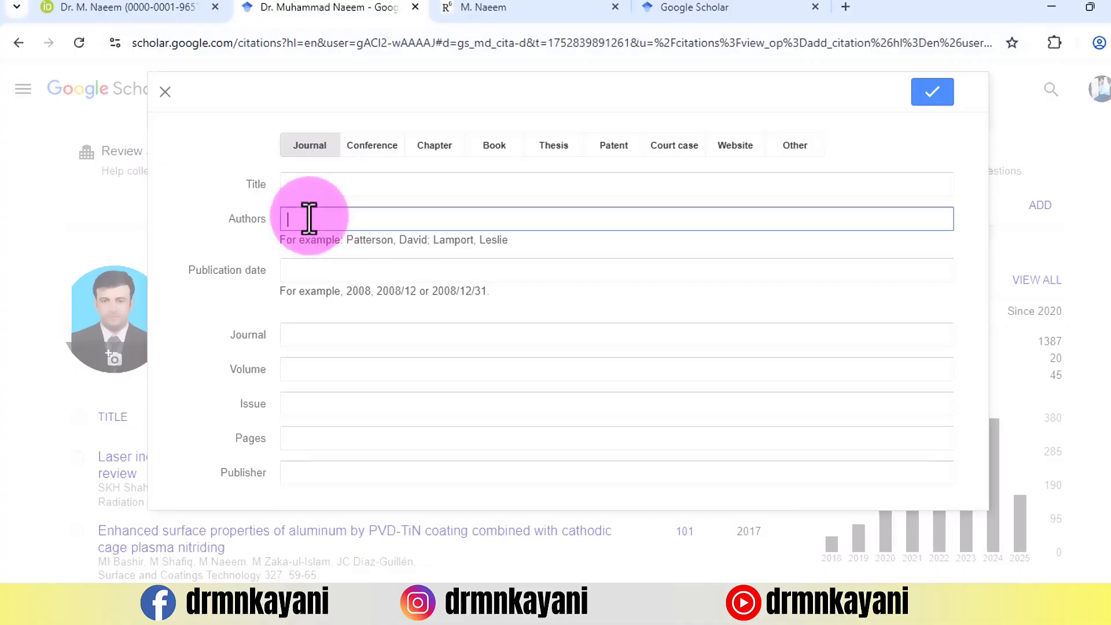
click(307, 272)
click(305, 332)
click(299, 370)
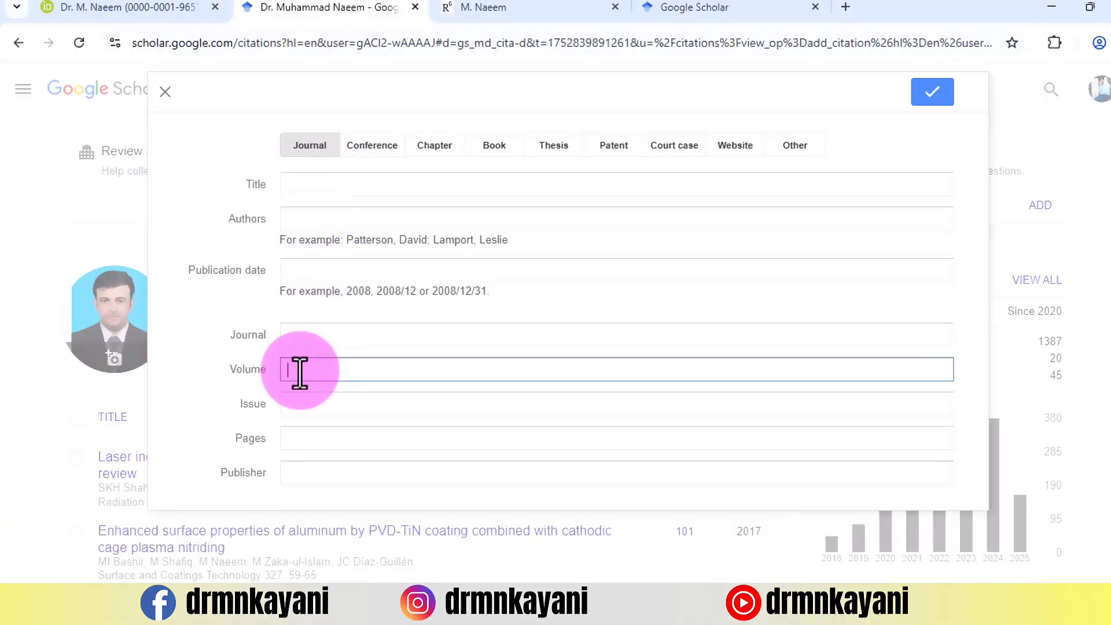
click(299, 403)
key(Escape)
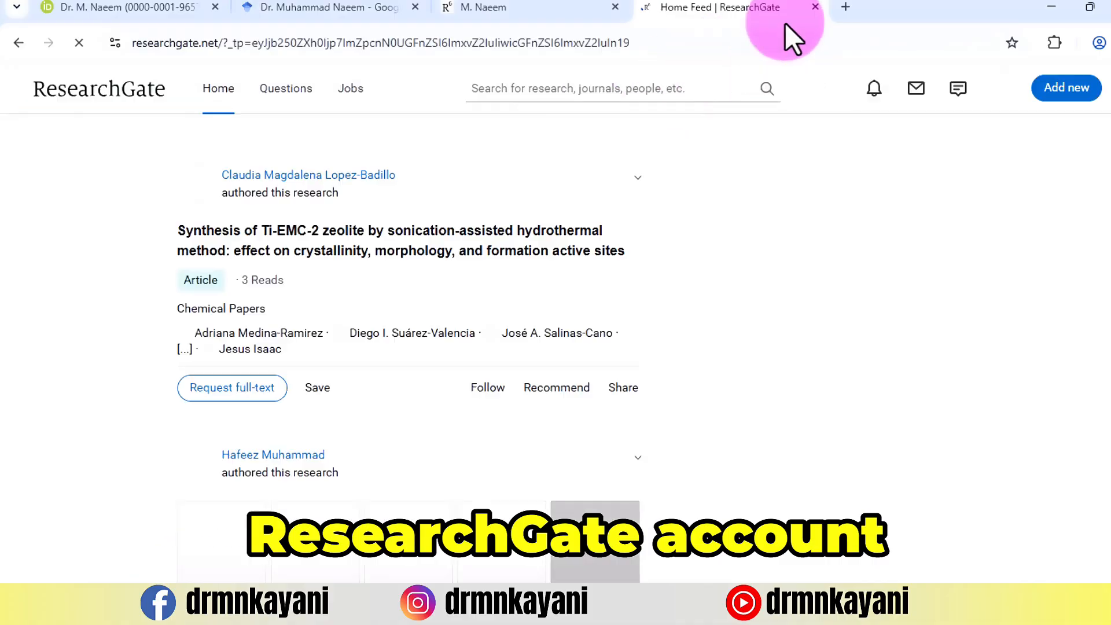
Step: Close the extra ResearchGate home feed and show the options for adding research from the profile's research list
click(815, 8)
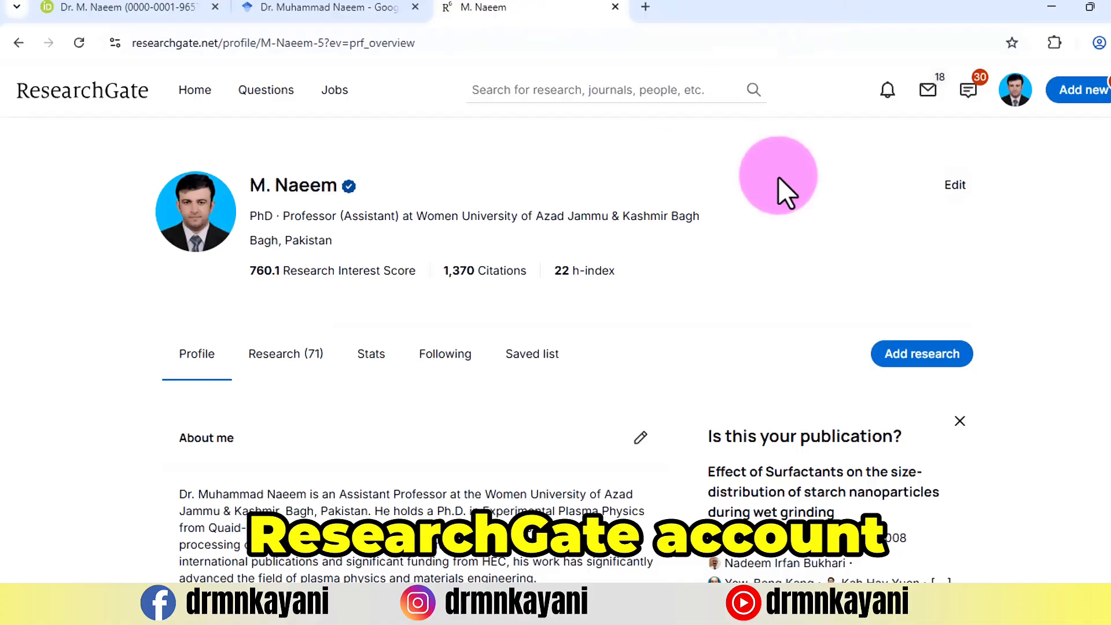
scroll(698, 237, down, 2)
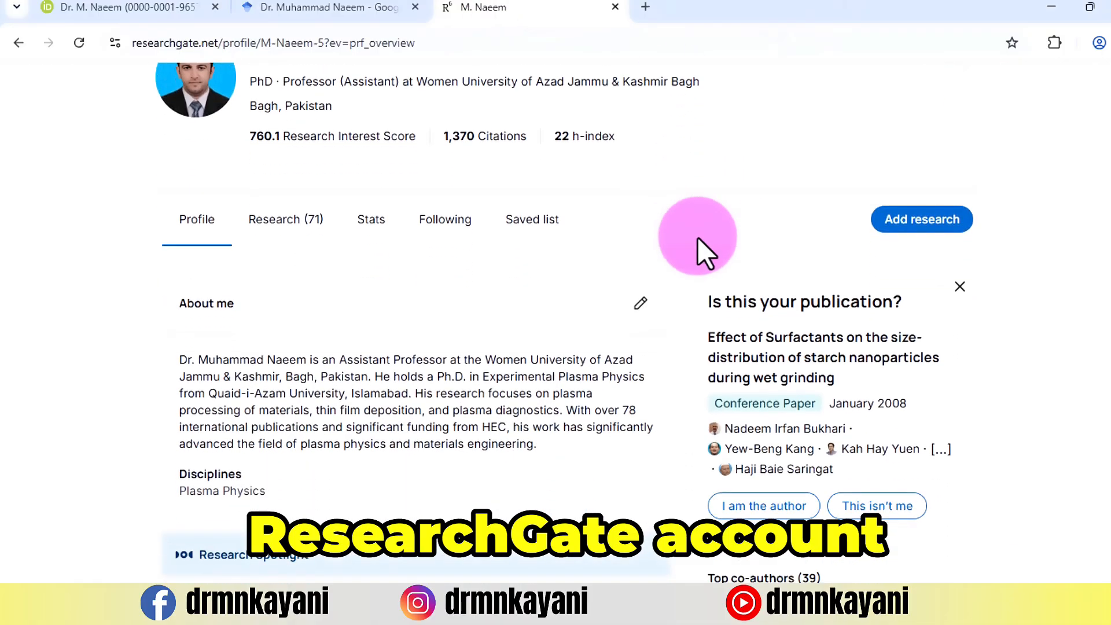
click(272, 227)
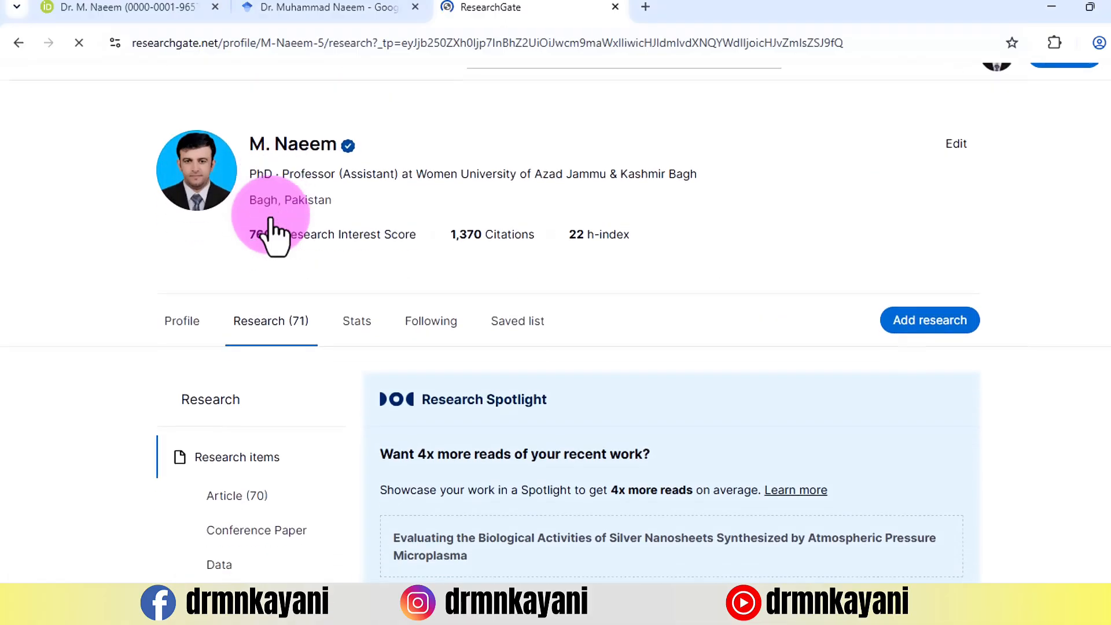
scroll(272, 230, down, 2)
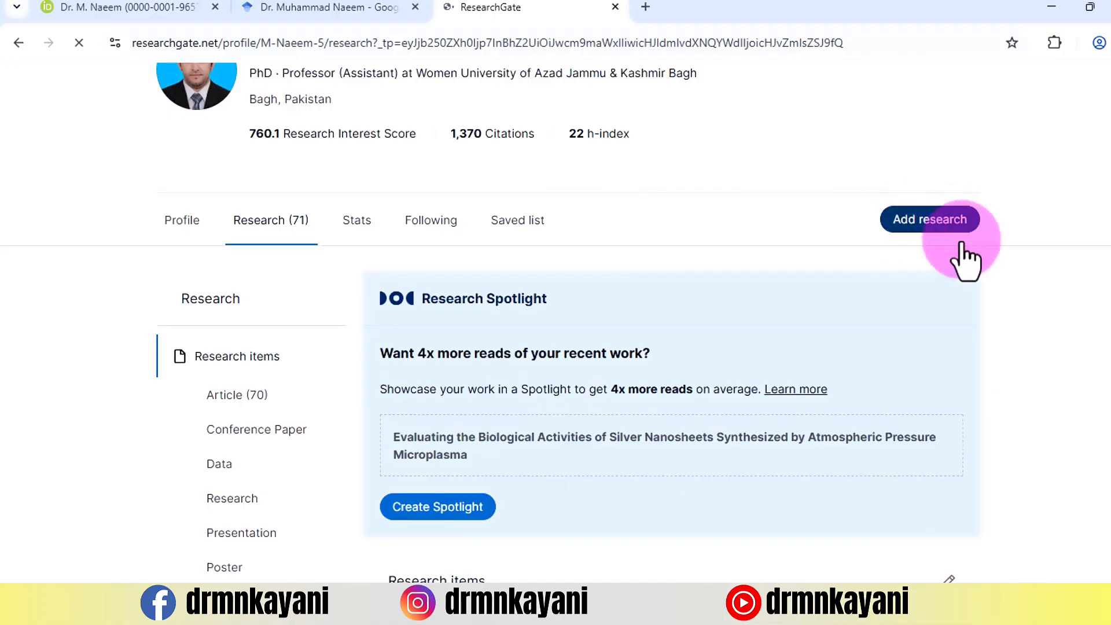
click(914, 226)
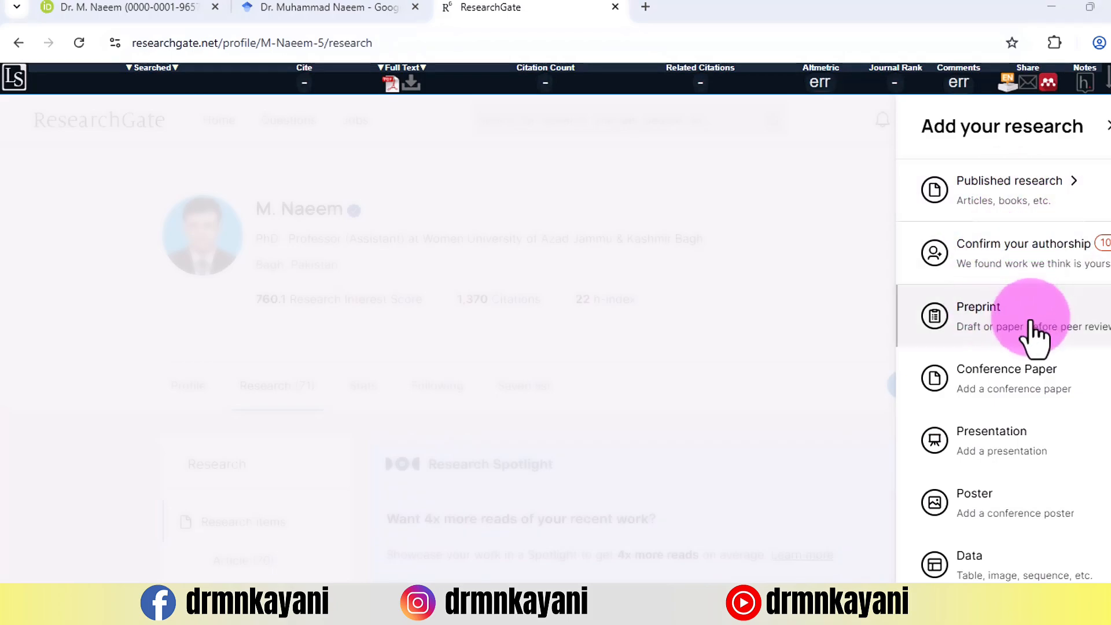
Step: Start adding a published article to the ResearchGate profile and skip the file upload
click(1035, 199)
click(962, 183)
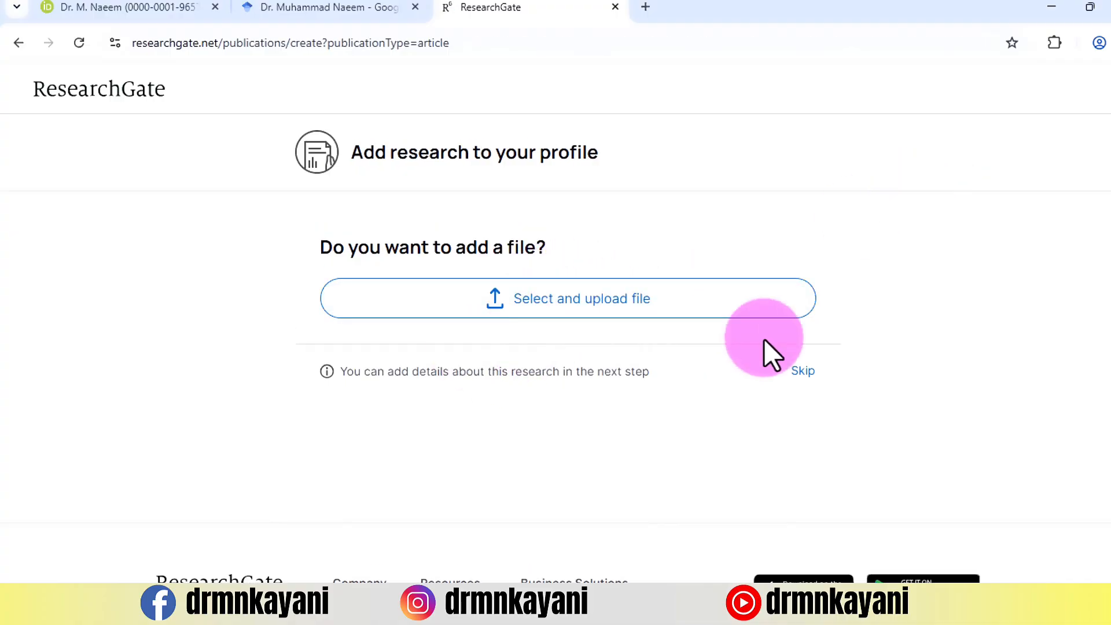
scroll(988, 252, down, 2)
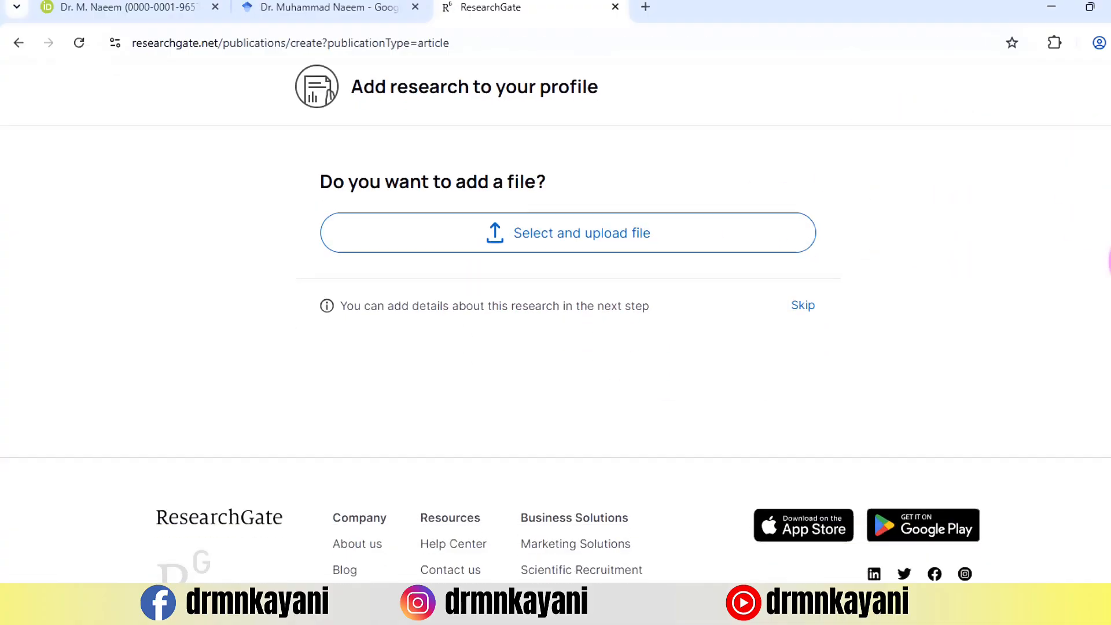
click(801, 247)
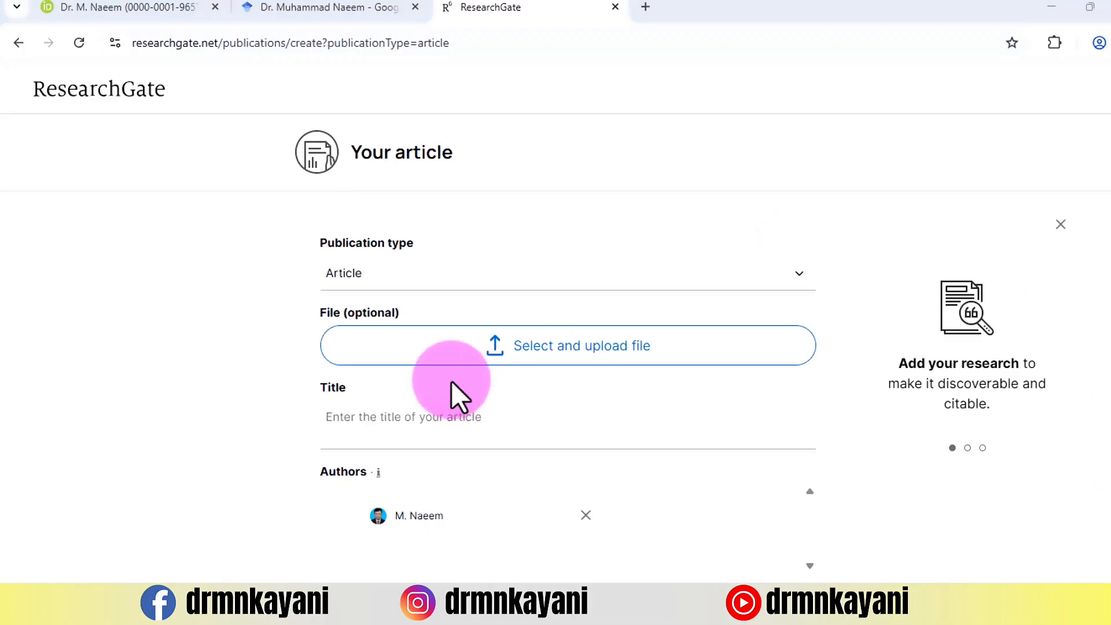
Step: Examine the title, authors, date and optional DOI fields of the article form without filling them in
click(362, 416)
scroll(1106, 180, down, 5)
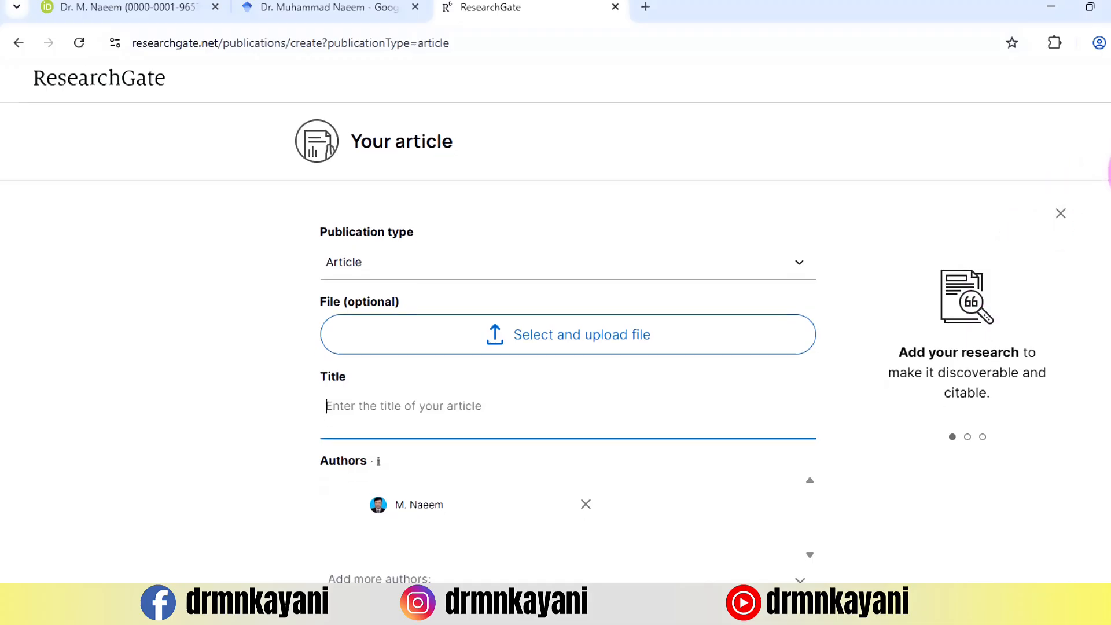
click(366, 467)
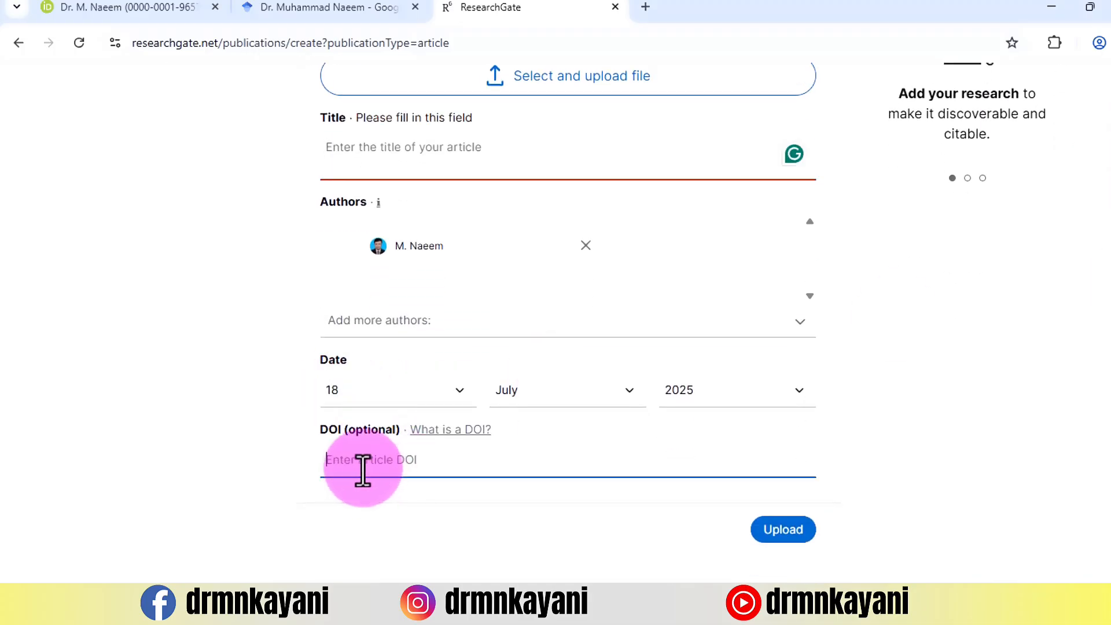
scroll(1107, 312, down, 2)
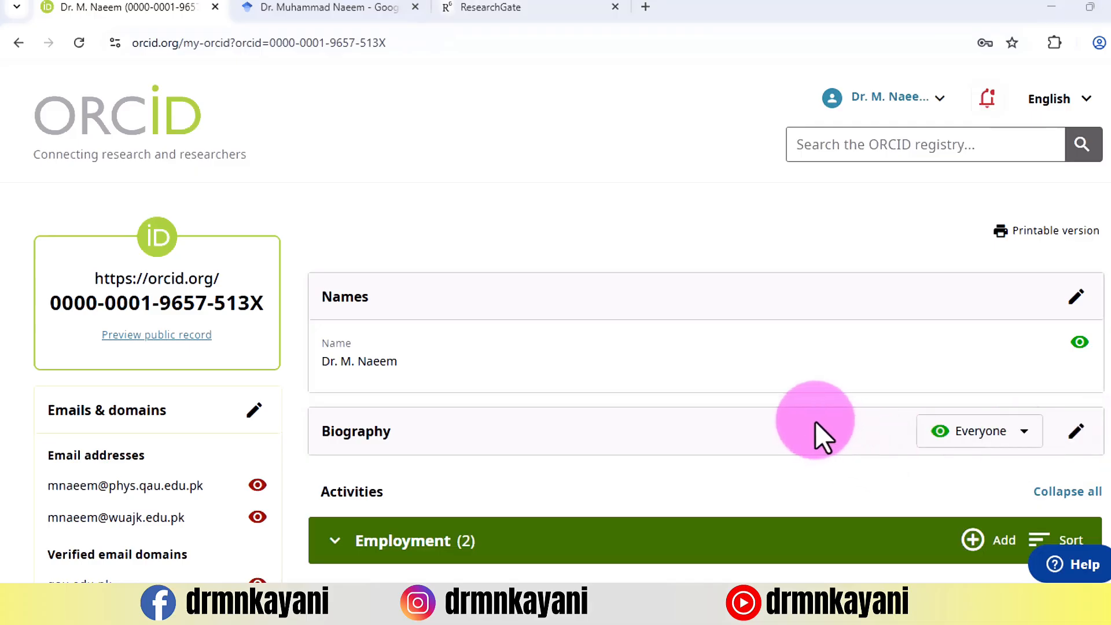
Step: Open the printable version of the ORCID record and look over its employment and education entries
click(1015, 247)
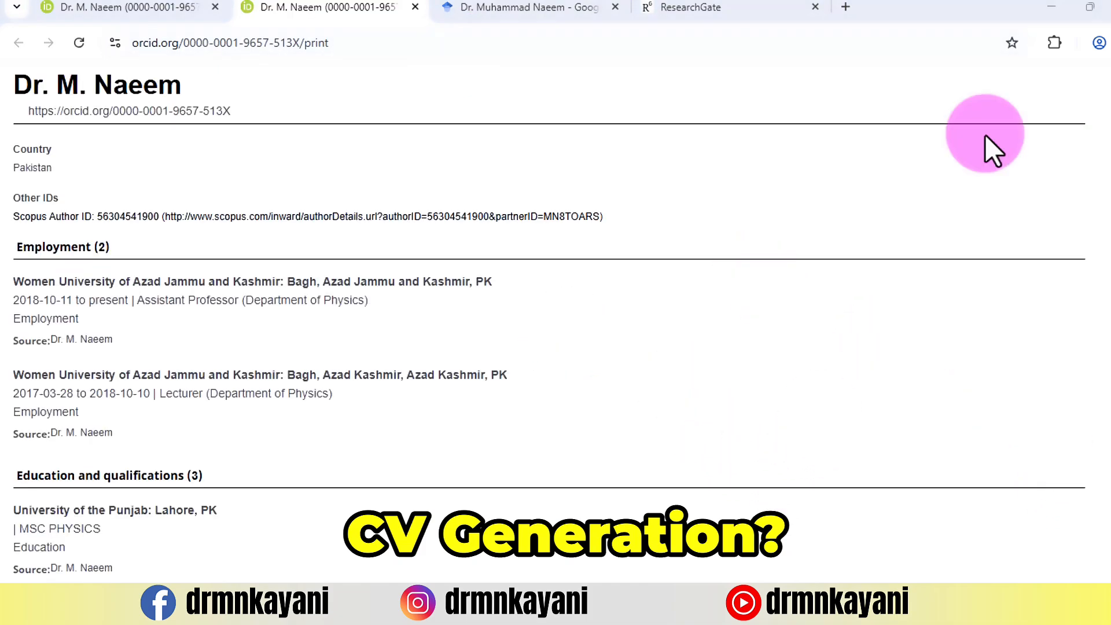
scroll(583, 324, down, 10)
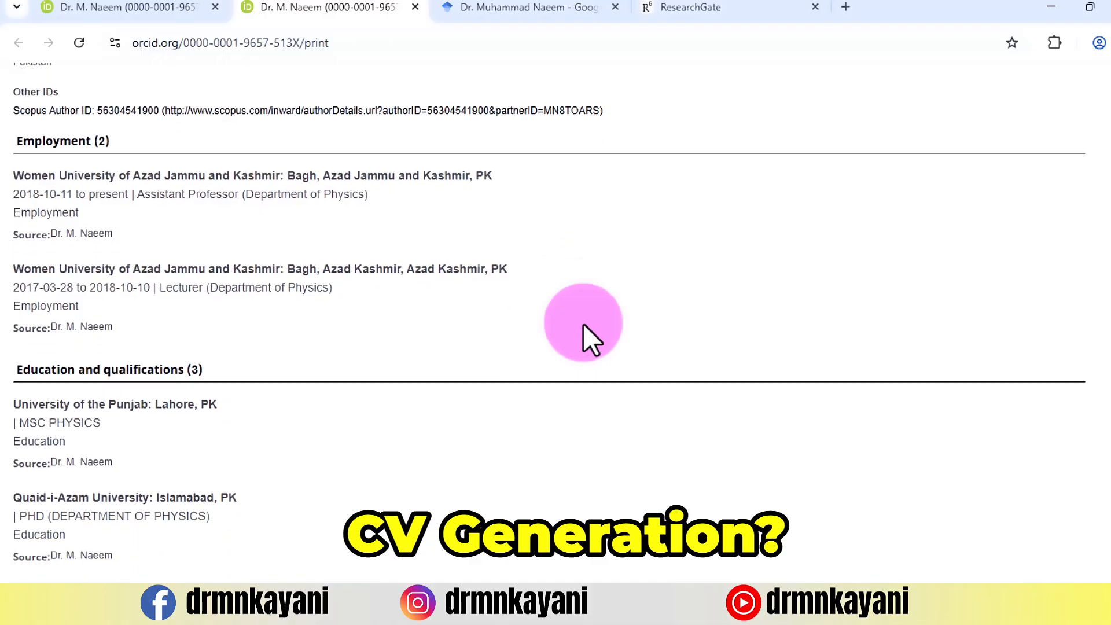
scroll(583, 324, up, 10)
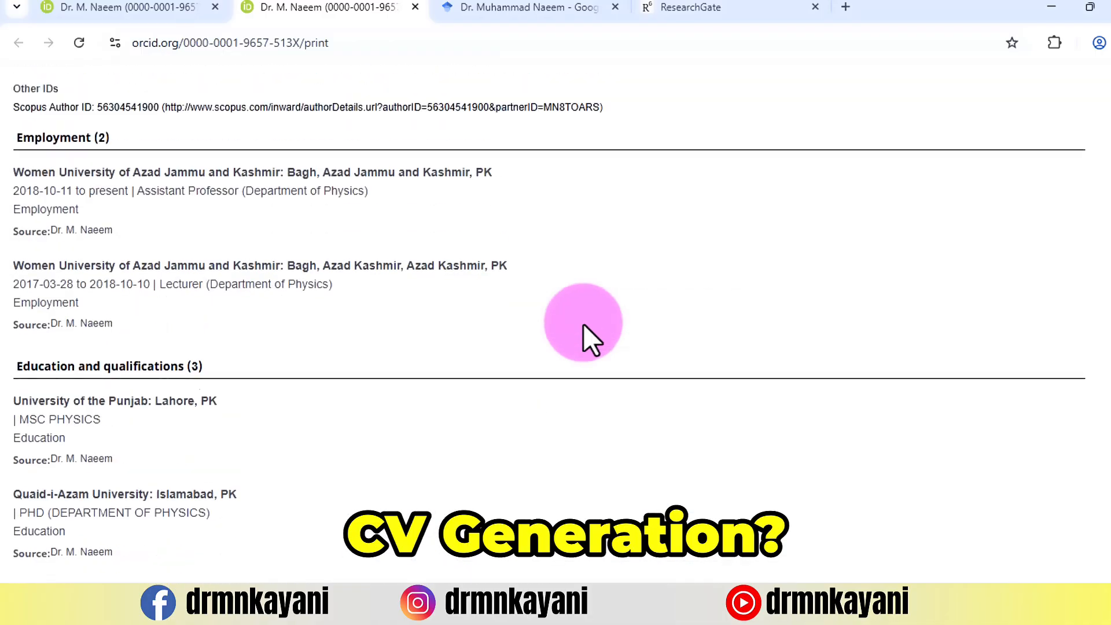
Step: Preview the printable ORCID record for printing with Save as PDF as the destination, and close the printable version
key(ctrl+p)
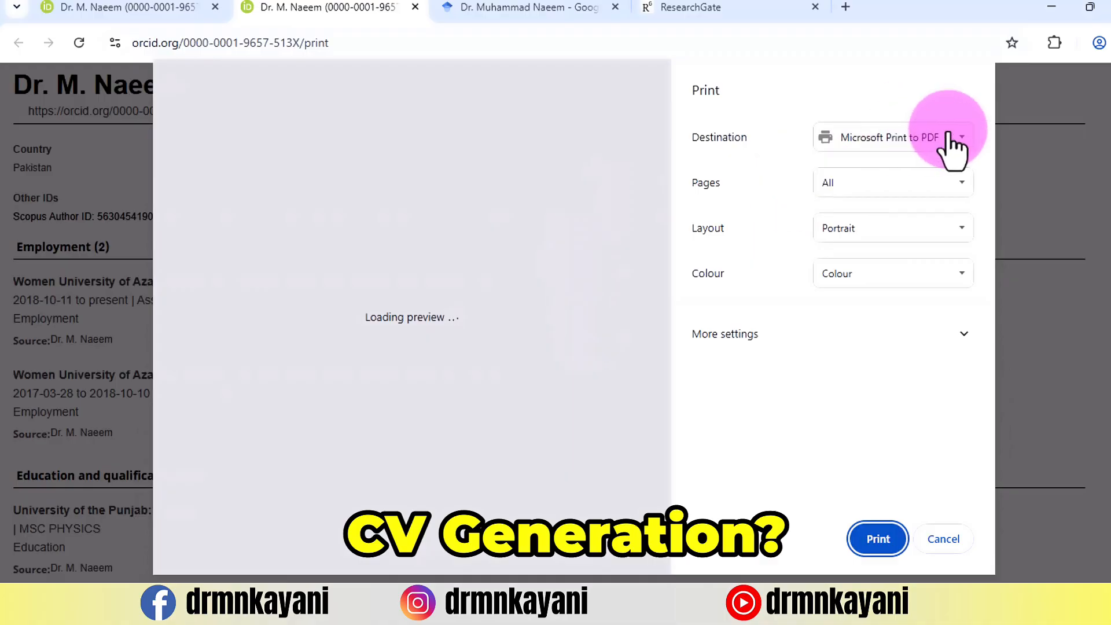
click(877, 139)
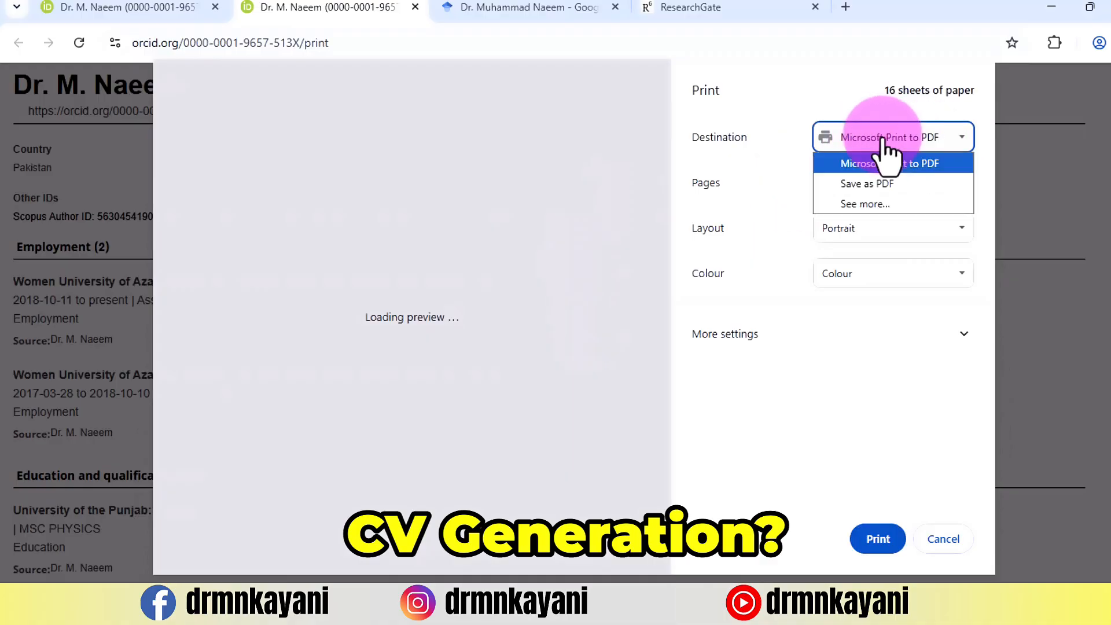
click(857, 183)
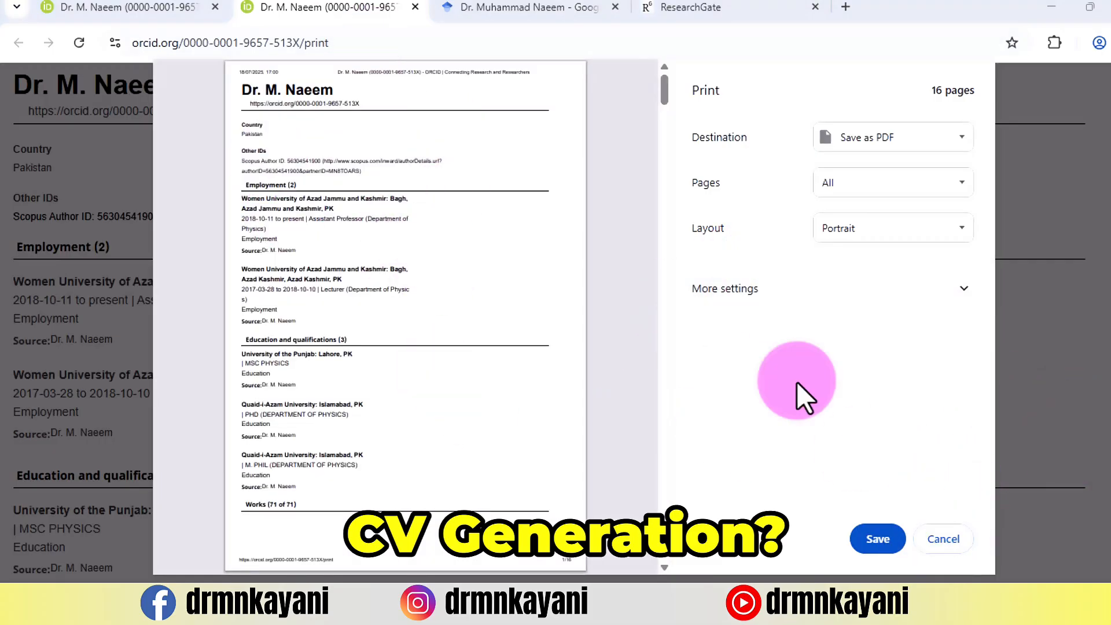
click(412, 7)
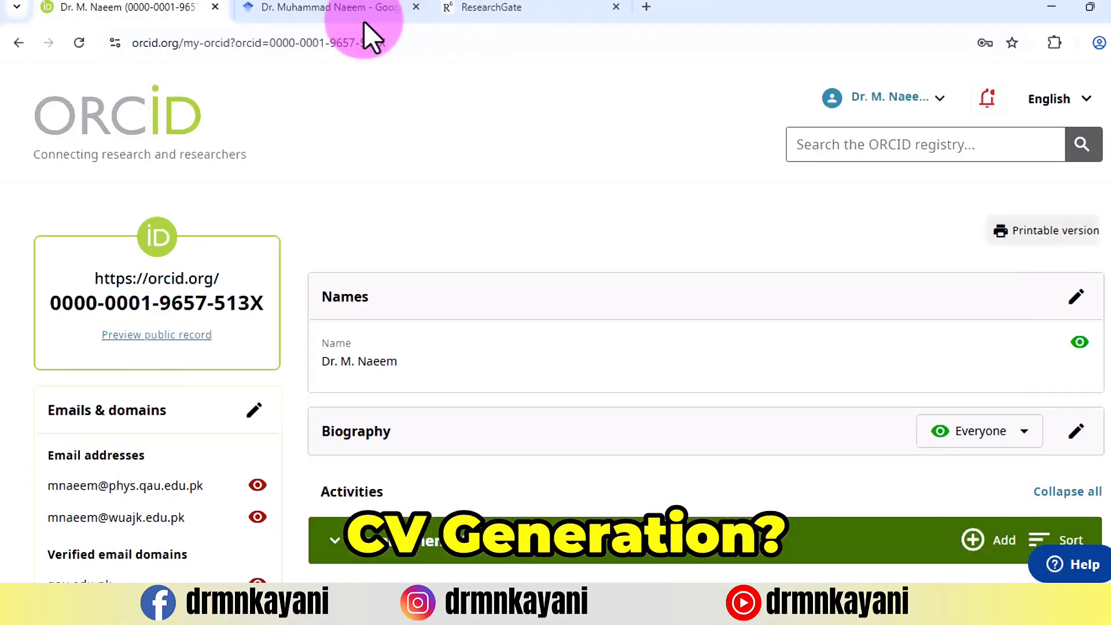
Step: Switch to the Google Scholar profile, preview its printout with Save as PDF as the destination, and cancel without saving
click(283, 7)
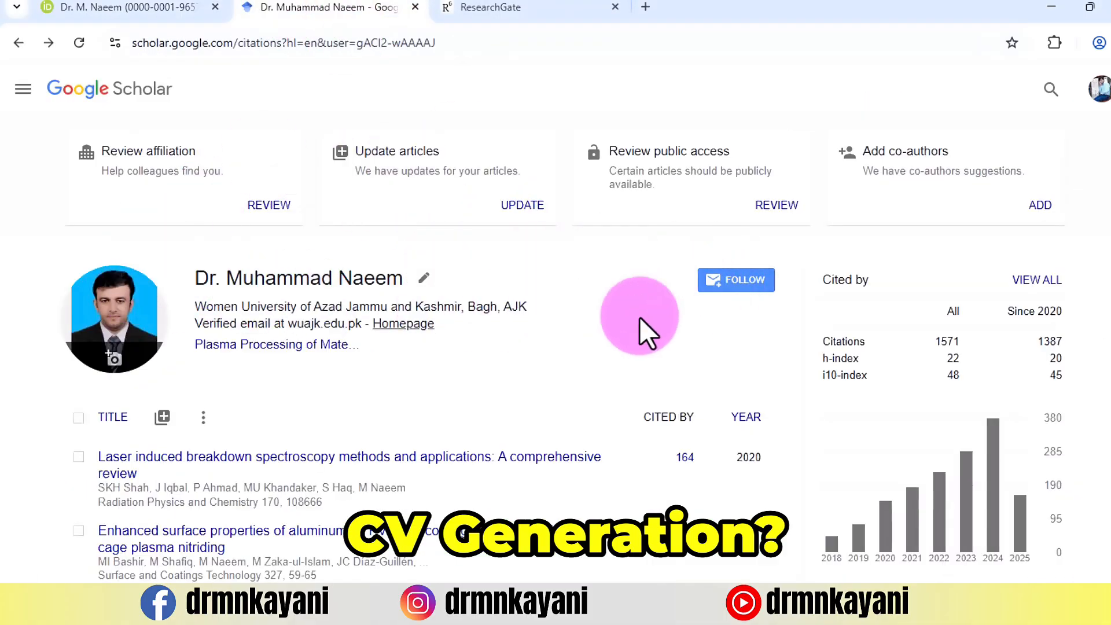
key(ctrl+p)
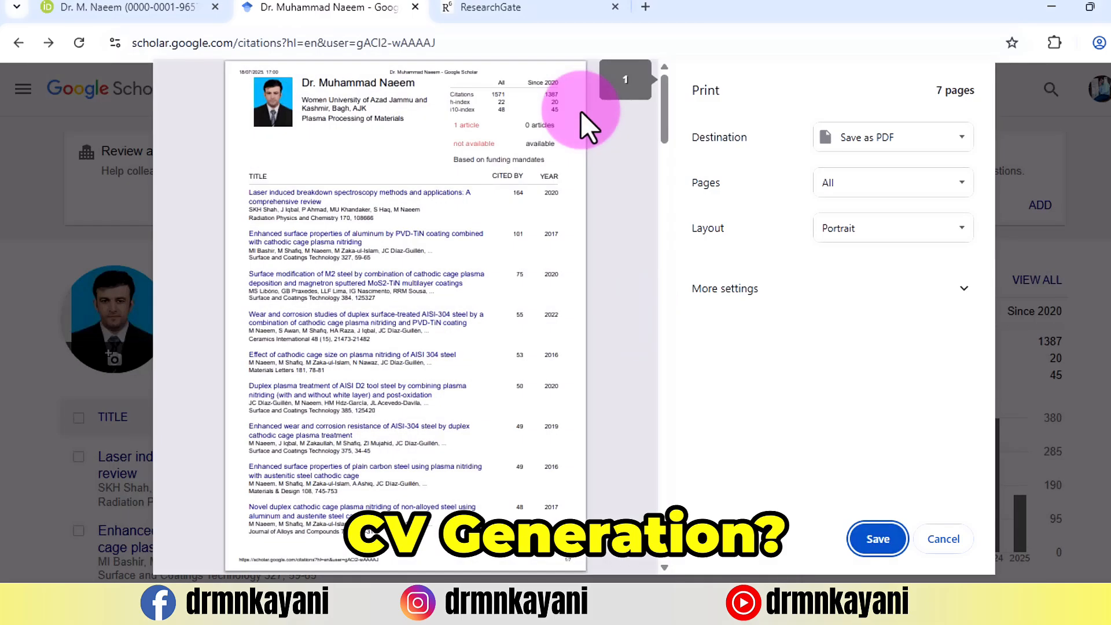
drag(664, 110, 686, 85)
click(862, 137)
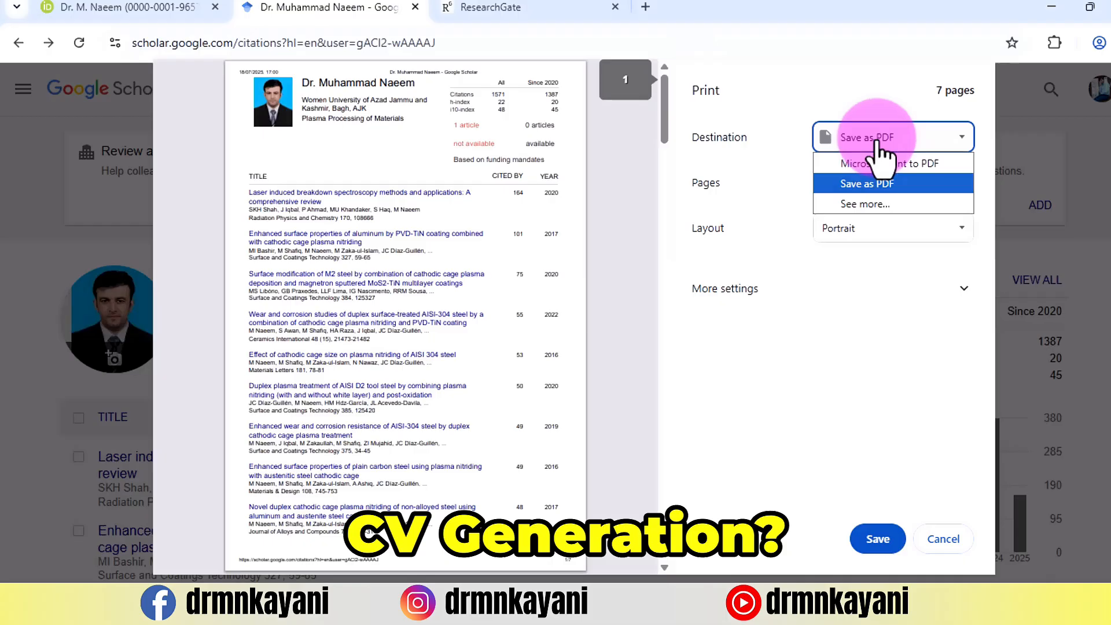
click(854, 181)
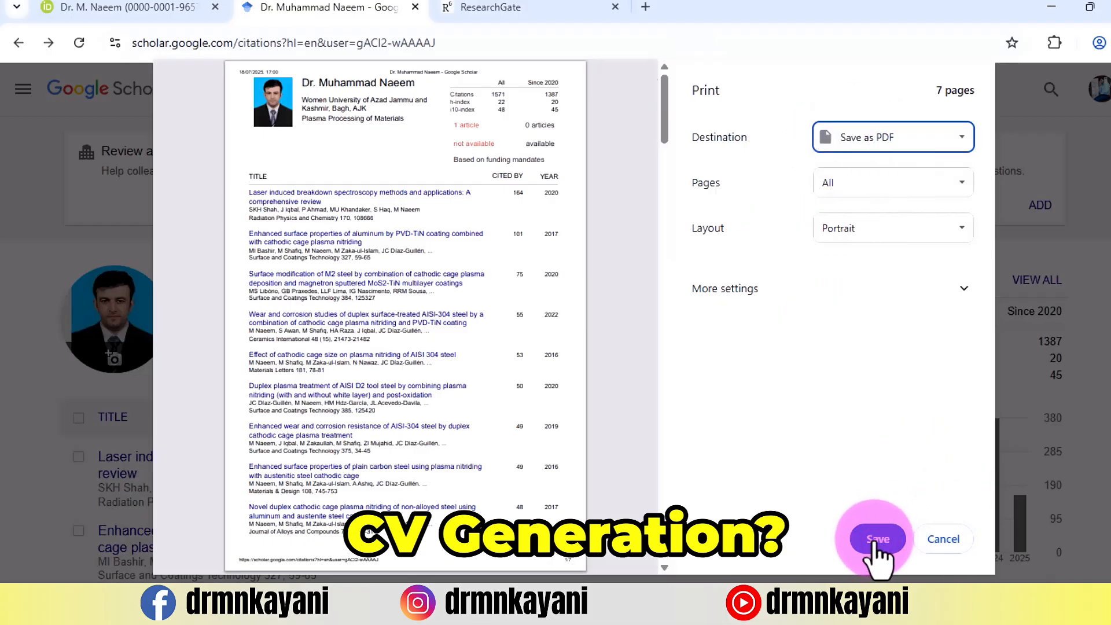
click(943, 539)
Step: Switch to the research list of the ResearchGate profile
click(506, 8)
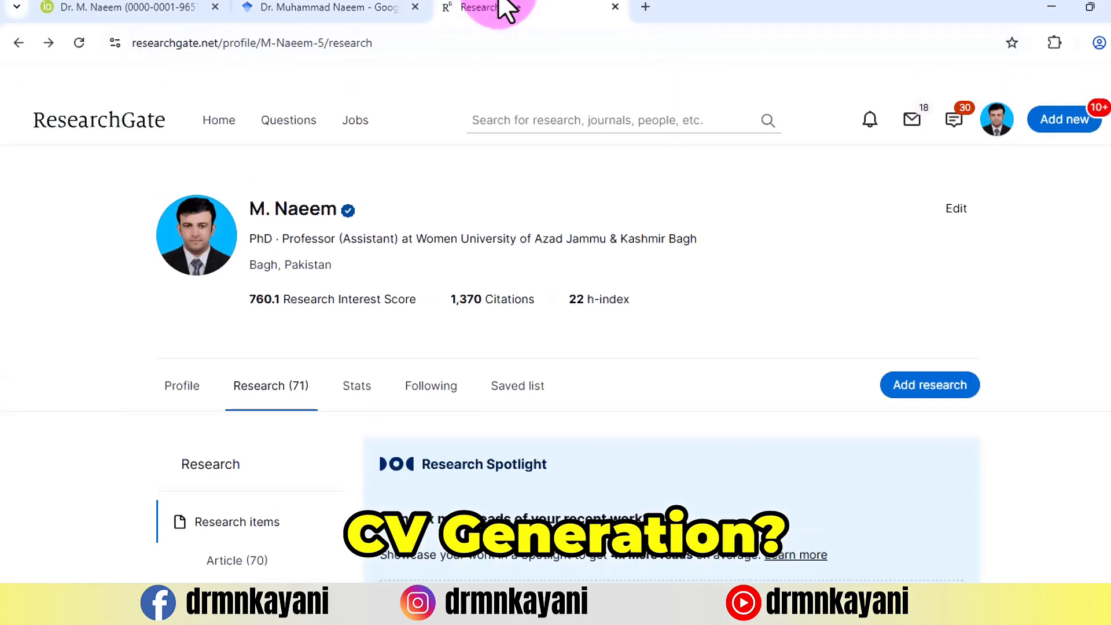